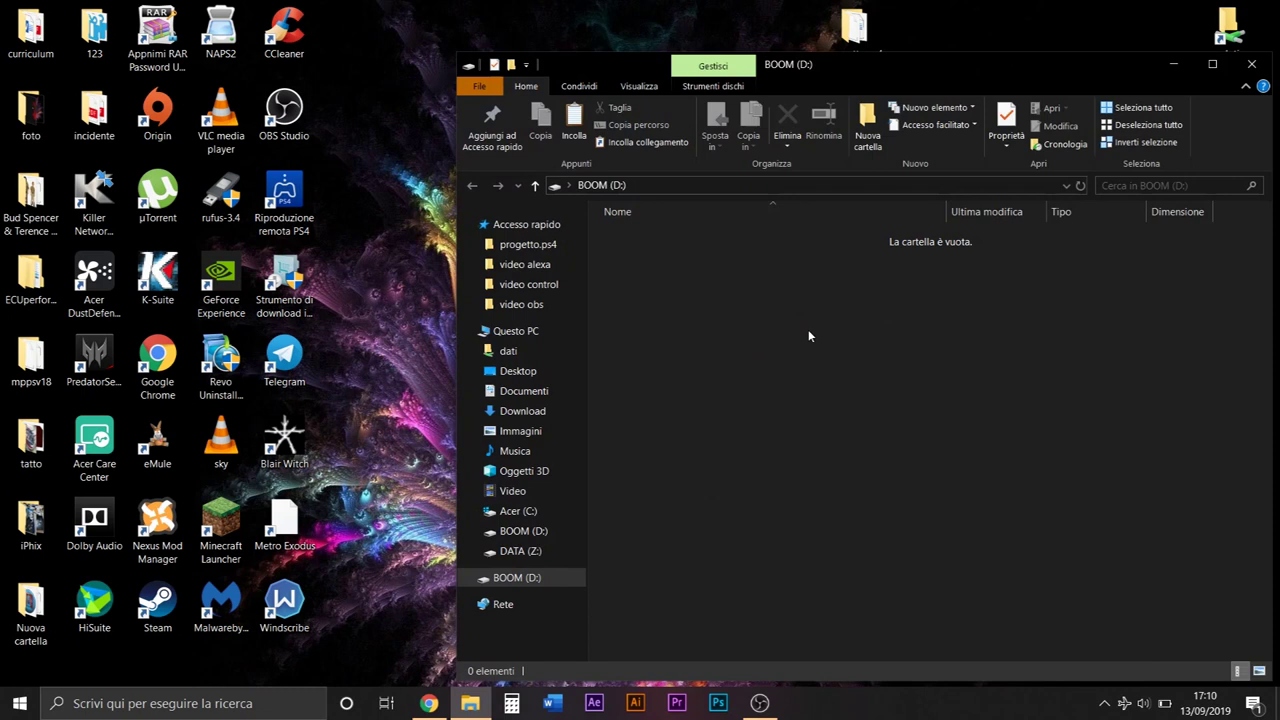
# Create a folder named PS4 in the root of the BOOM (D:) drive.
pyautogui.rightClick(809, 331)
pyautogui.moveTo(850, 516)
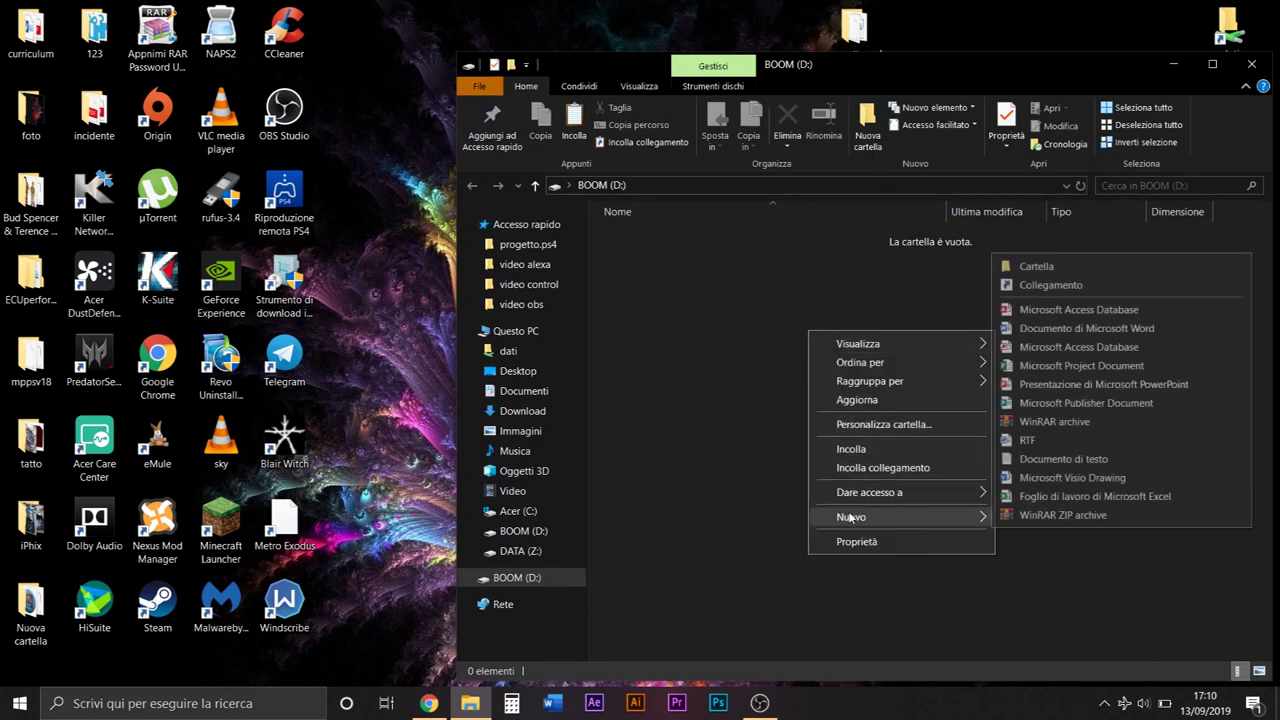
pyautogui.click(1055, 268)
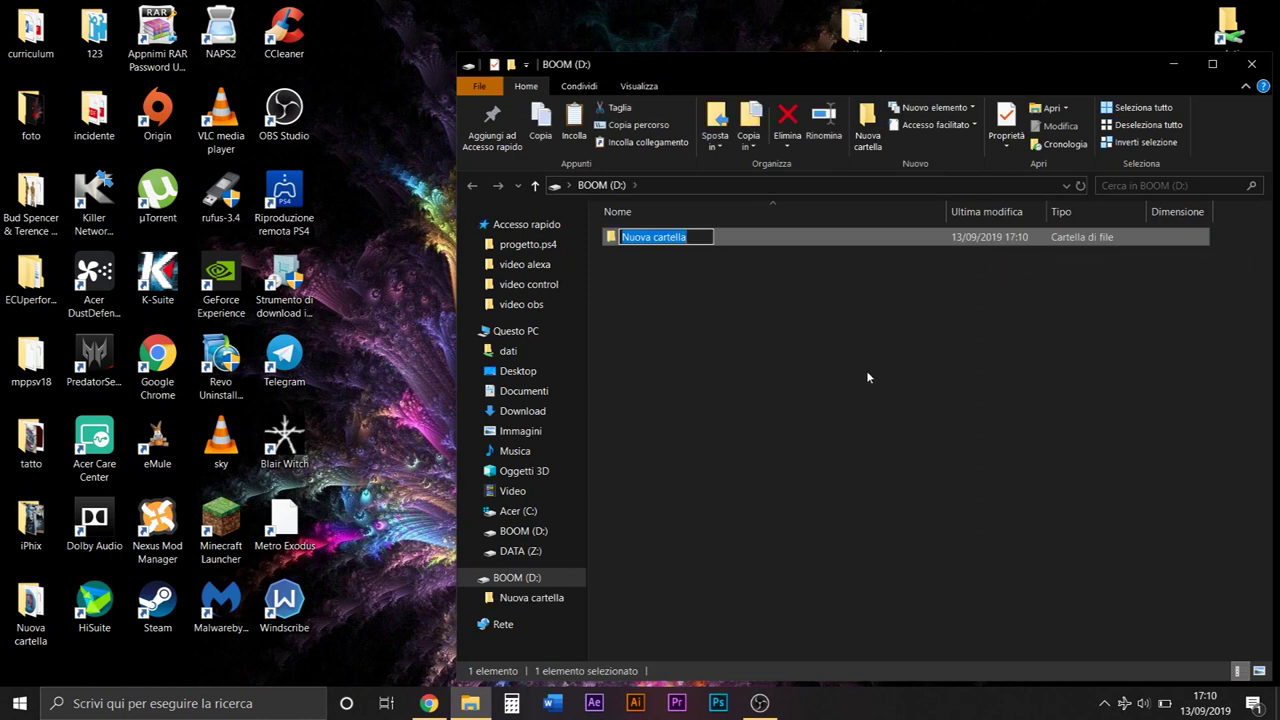
pyautogui.press('capslock')
pyautogui.write('PS4')
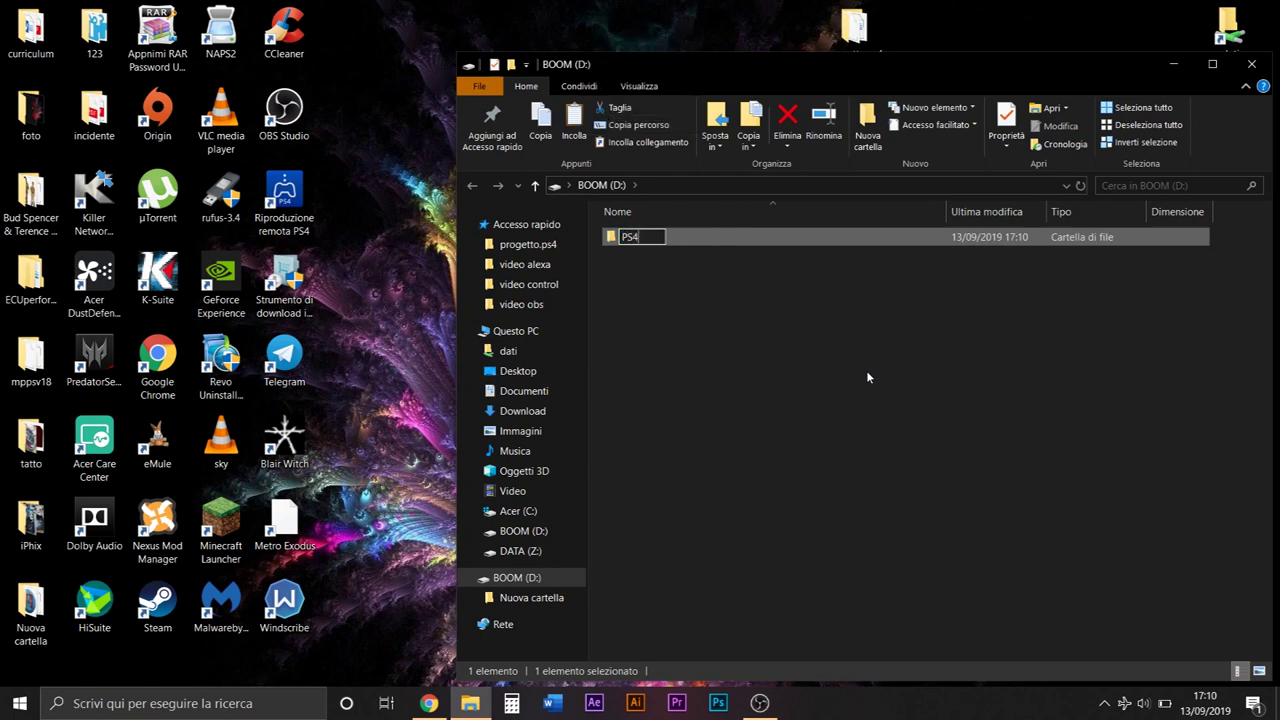
pyautogui.press('capslock')
pyautogui.press('Return')
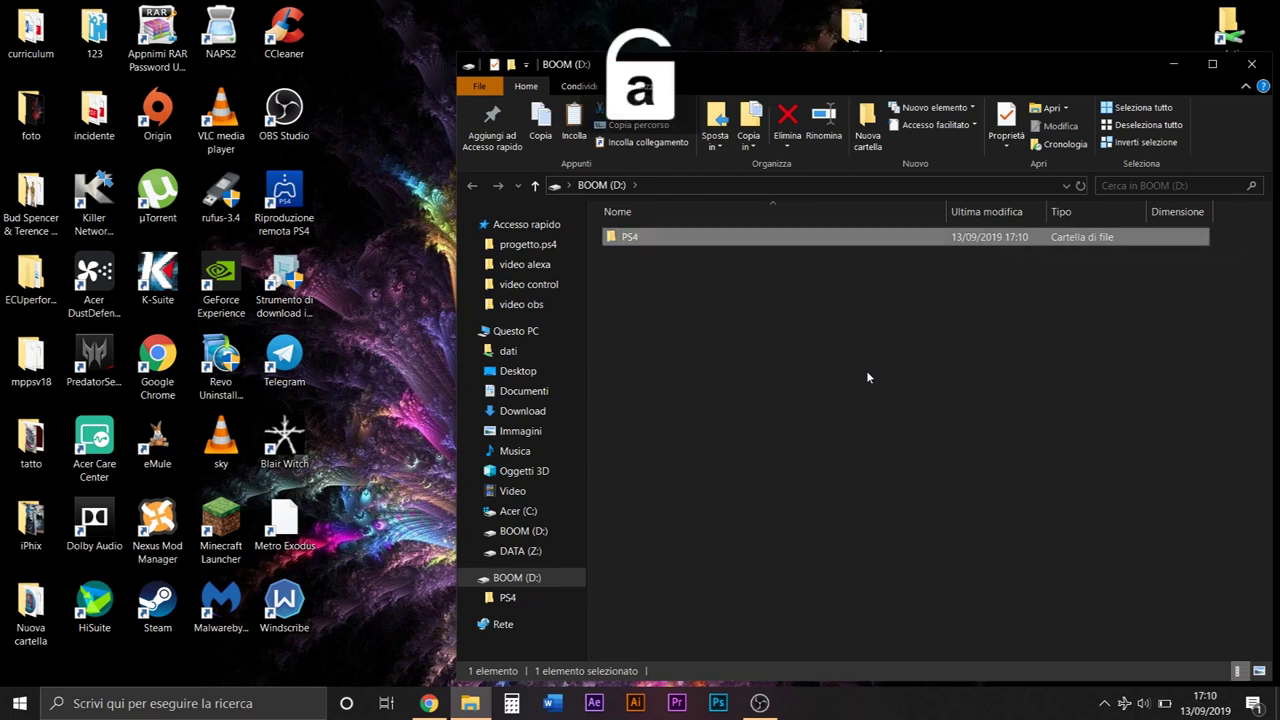
# Create a folder named UPDATE inside the PS4 folder and open it.
pyautogui.doubleClick(630, 237)
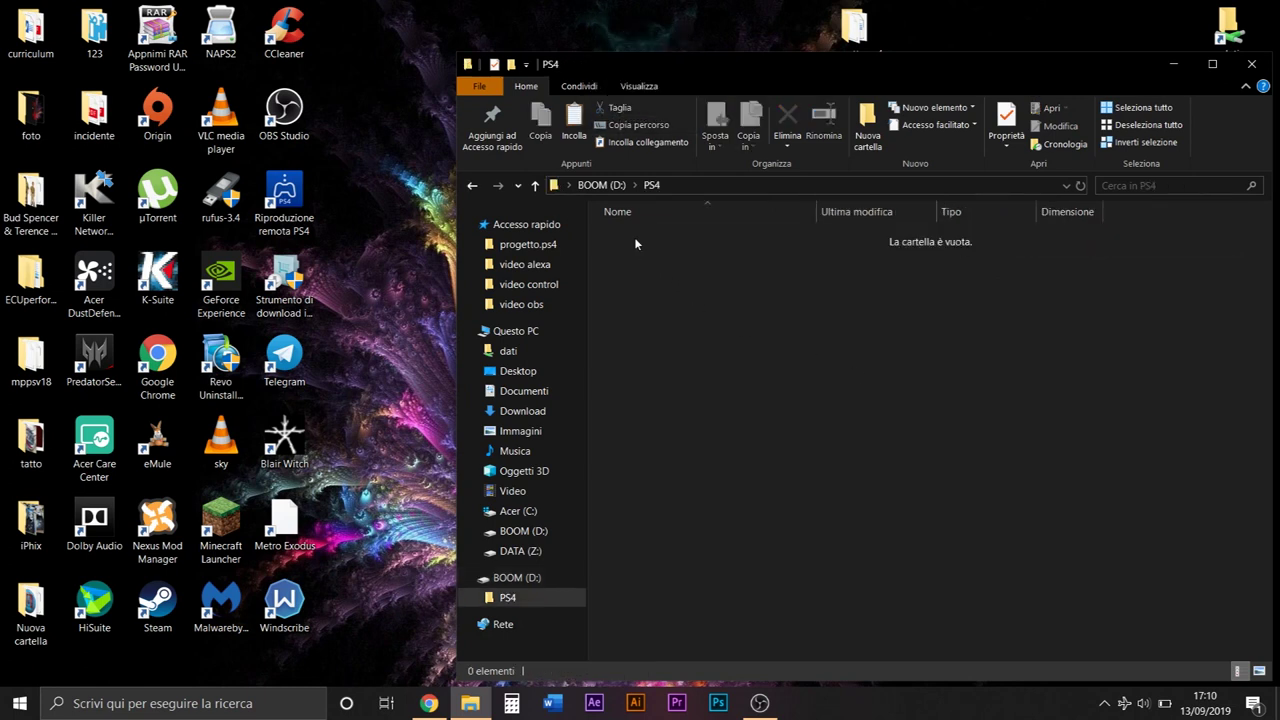
pyautogui.rightClick(669, 315)
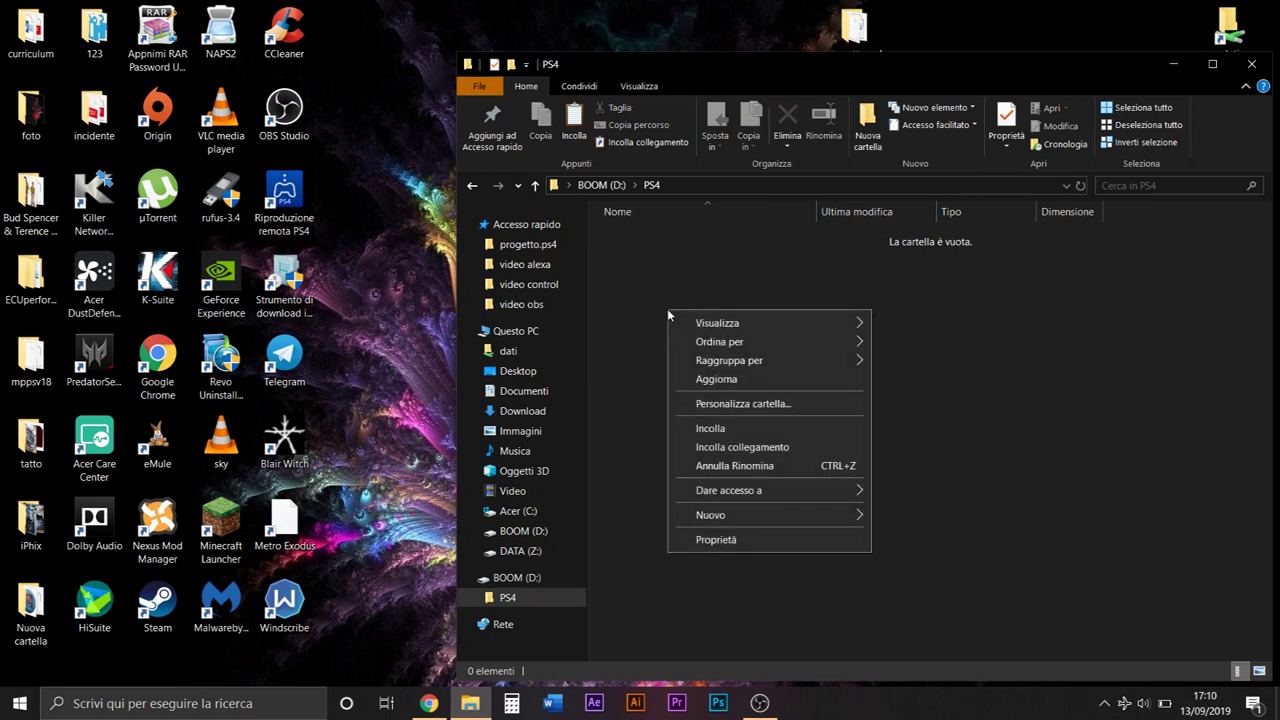
pyautogui.moveTo(788, 514)
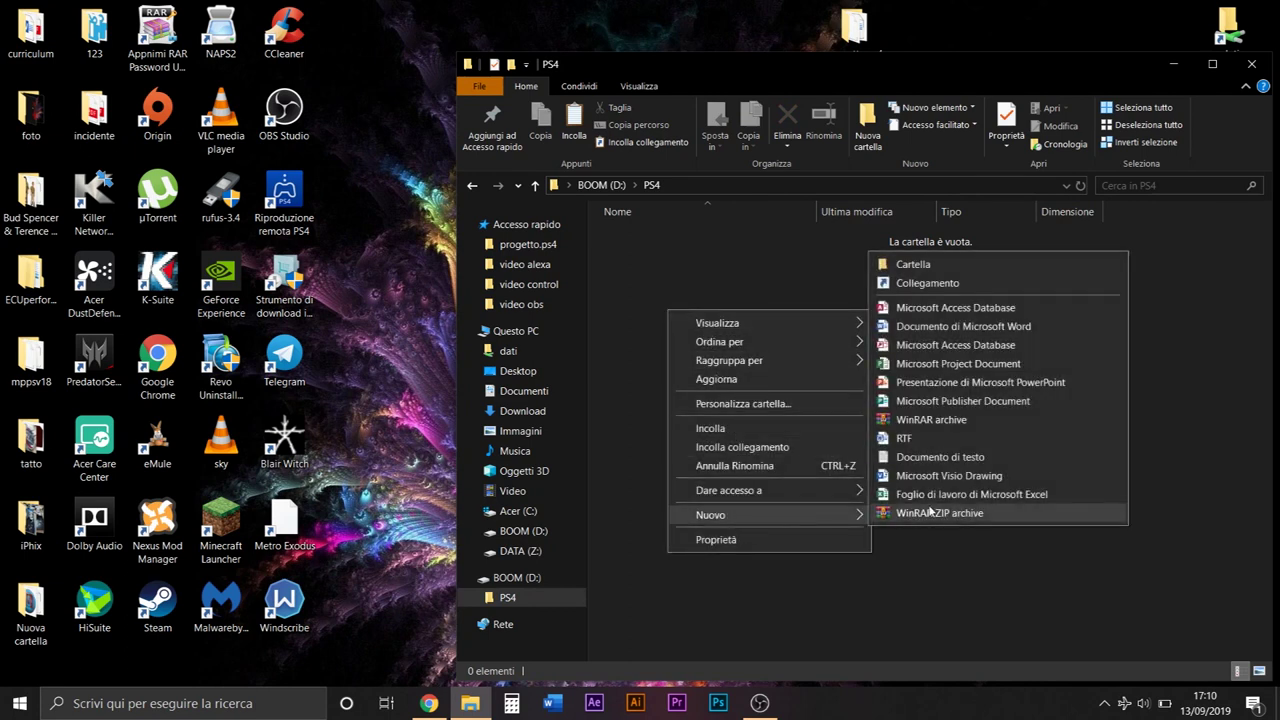
pyautogui.click(908, 264)
pyautogui.press('capslock')
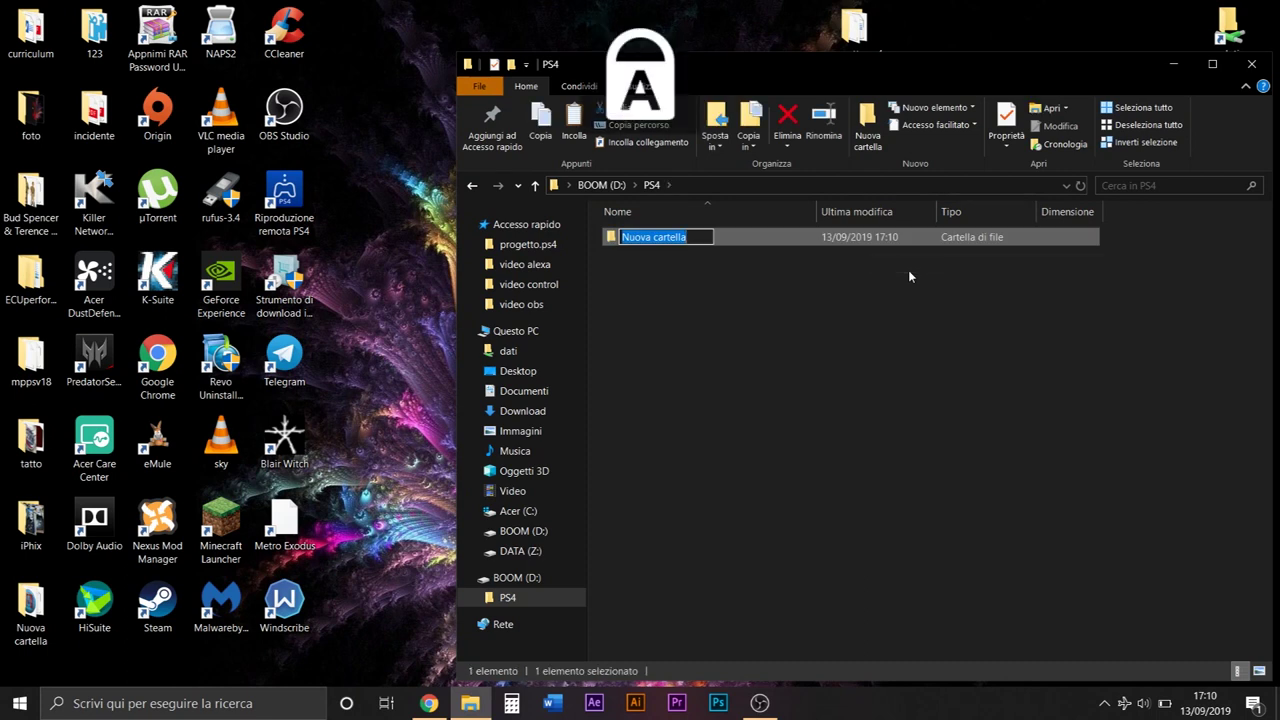
pyautogui.write('UPDATE')
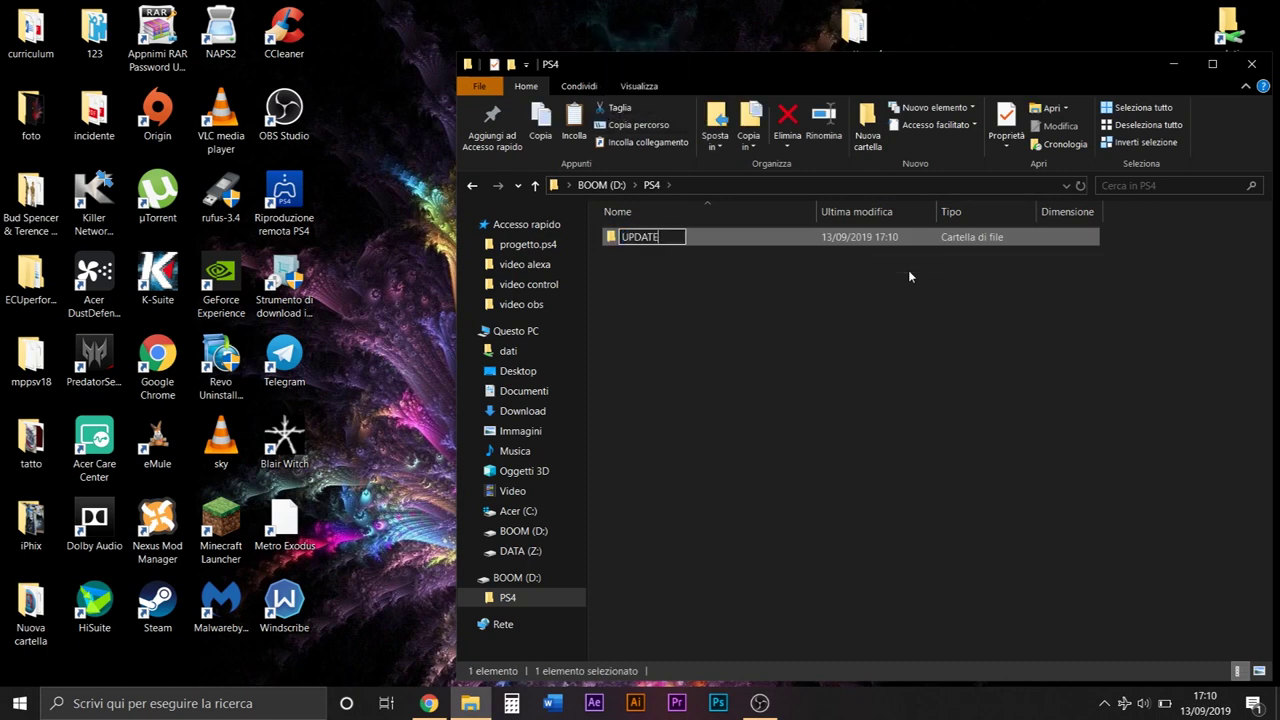
pyautogui.press('Return')
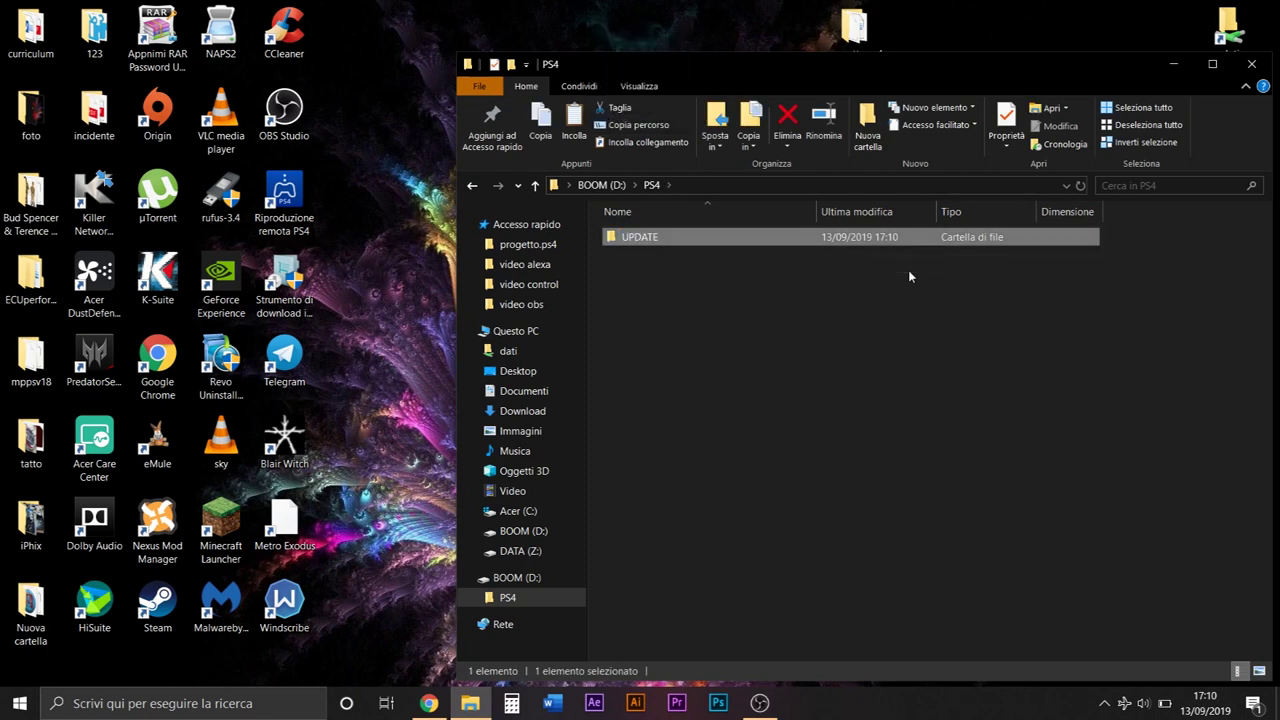
pyautogui.doubleClick(735, 236)
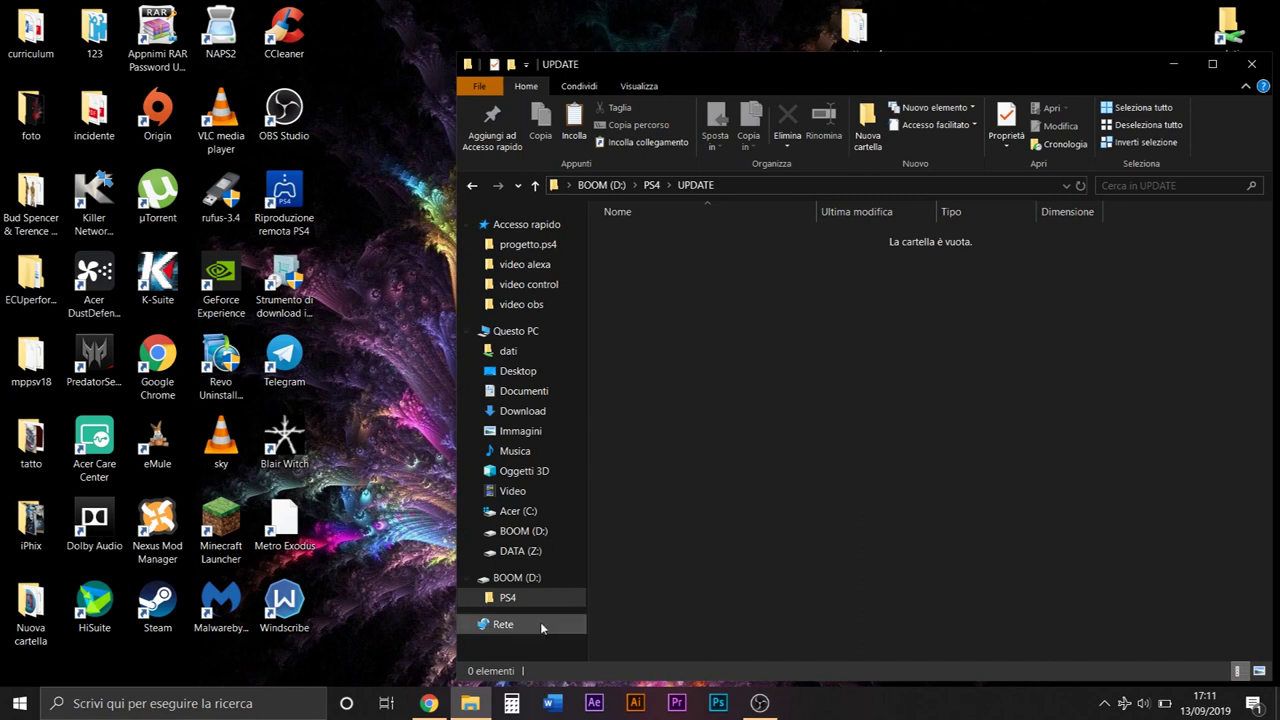
# Switch to Chrome to download the PS4 system update, and copy PS4UPDATE.PUP from the progetto.ps4 folder into the UPDATE folder on BOOM.
pyautogui.click(432, 703)
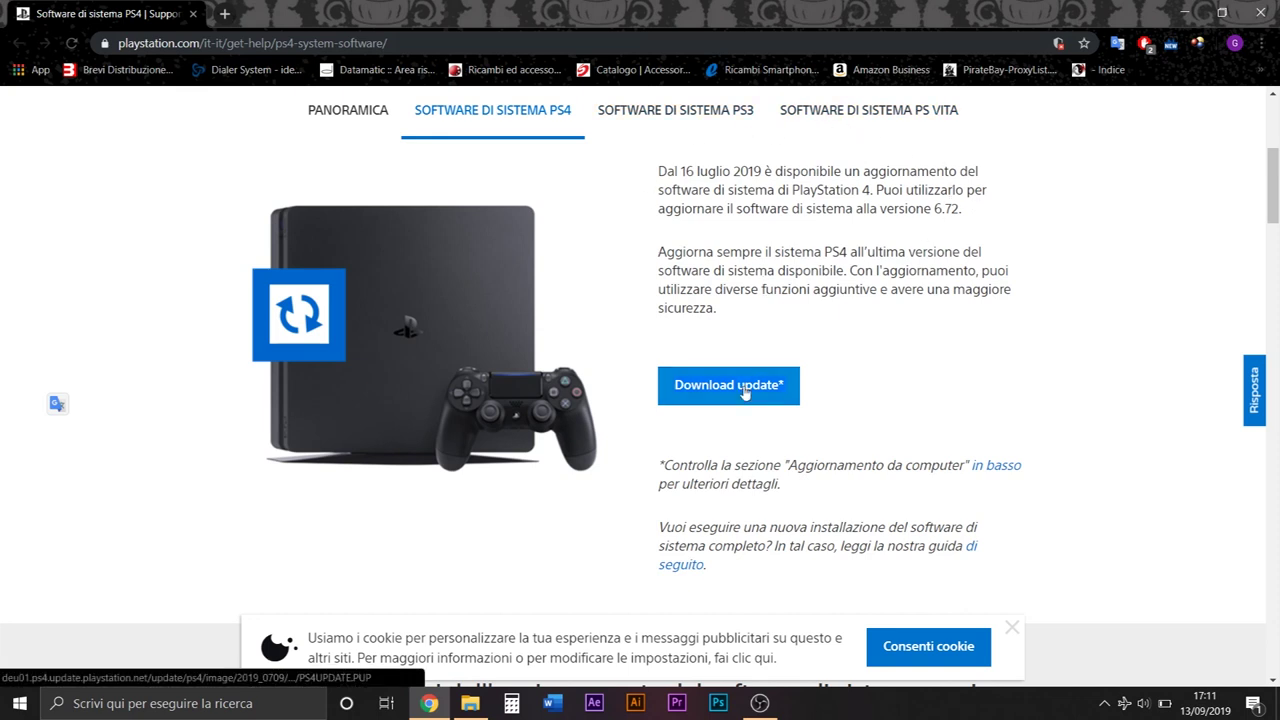
pyautogui.click(744, 393)
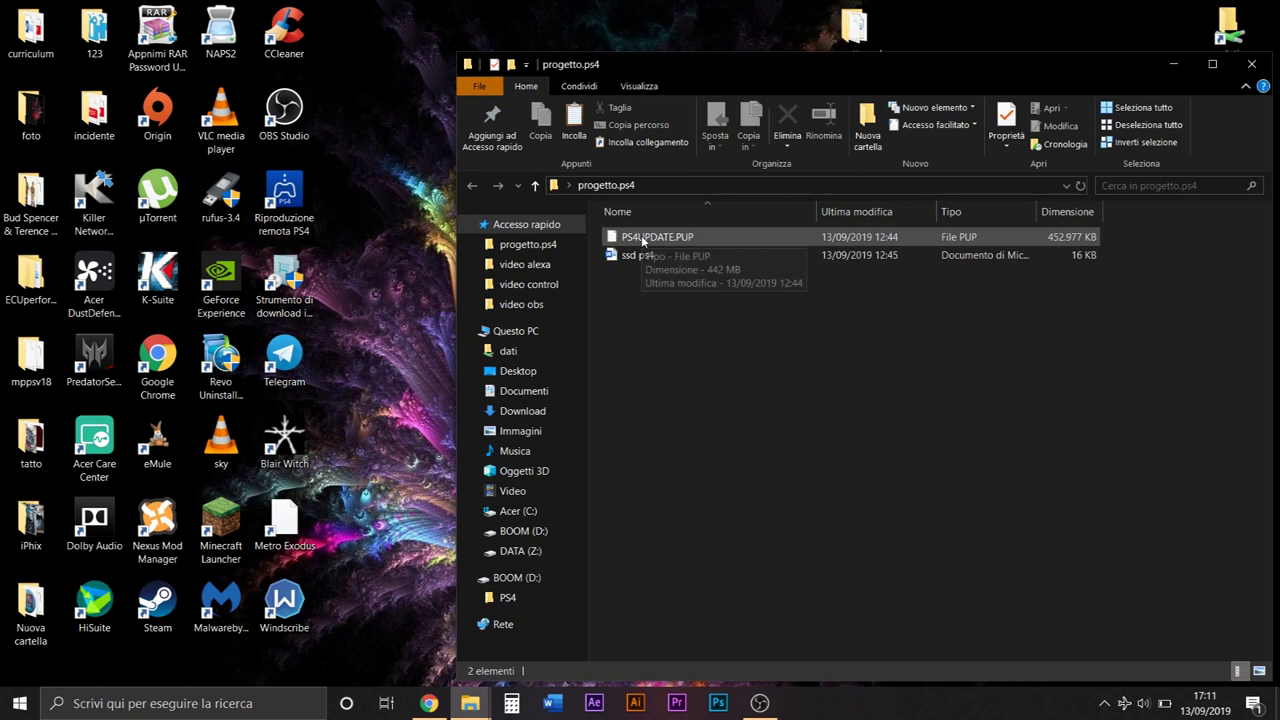
pyautogui.moveTo(752, 64); pyautogui.dragTo(636, 371)
pyautogui.moveTo(580, 547); pyautogui.dragTo(697, 336)
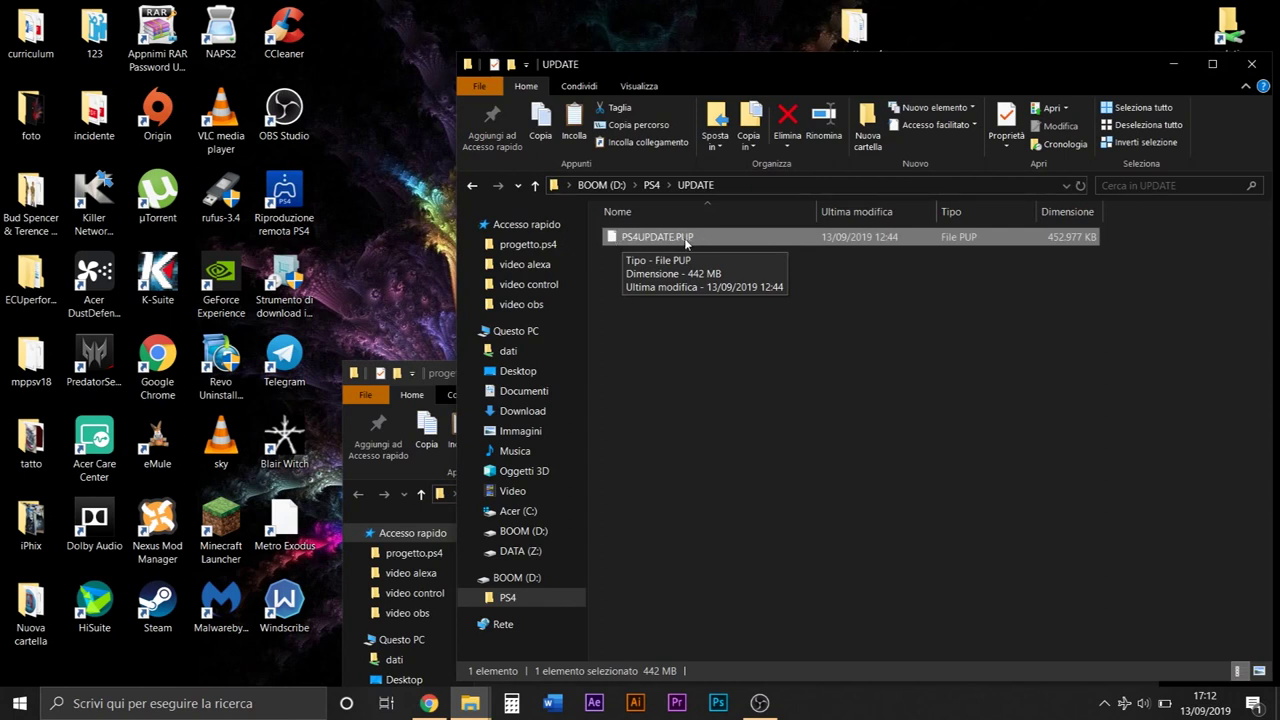
# Close both folder windows and open the safe-removal options for the USB drive.
pyautogui.click(1251, 63)
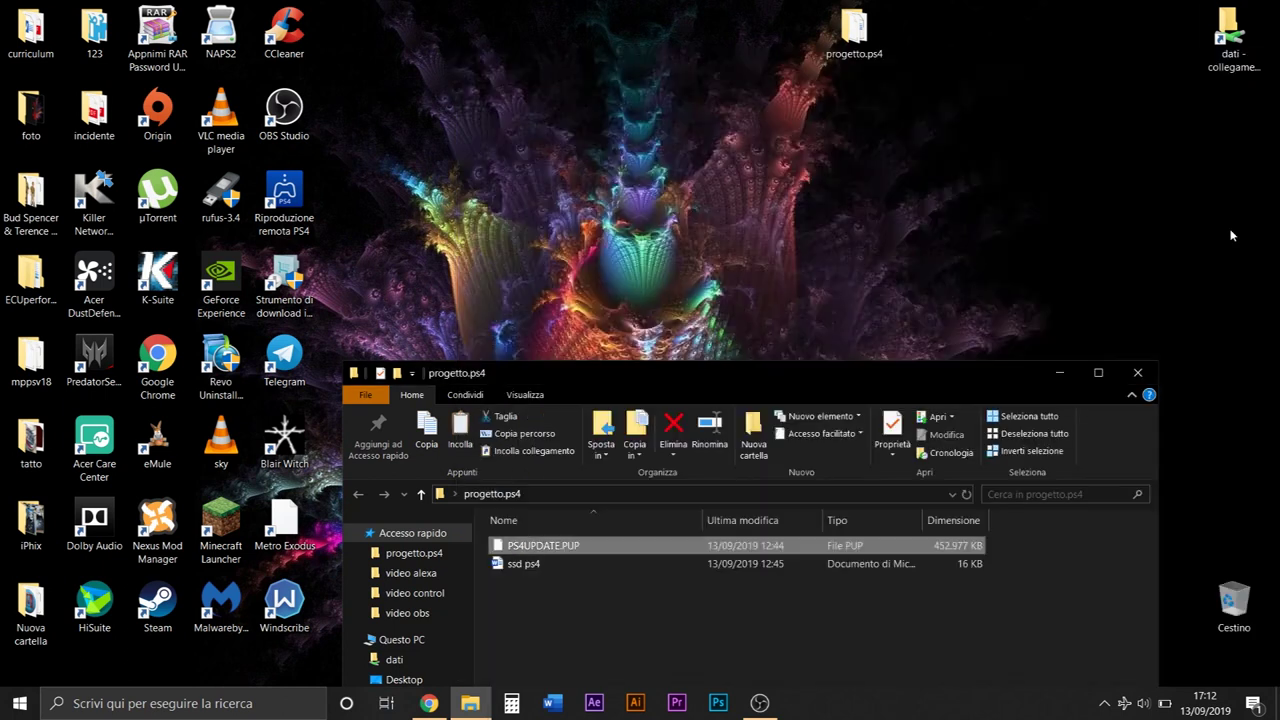
pyautogui.click(1140, 372)
pyautogui.click(1104, 703)
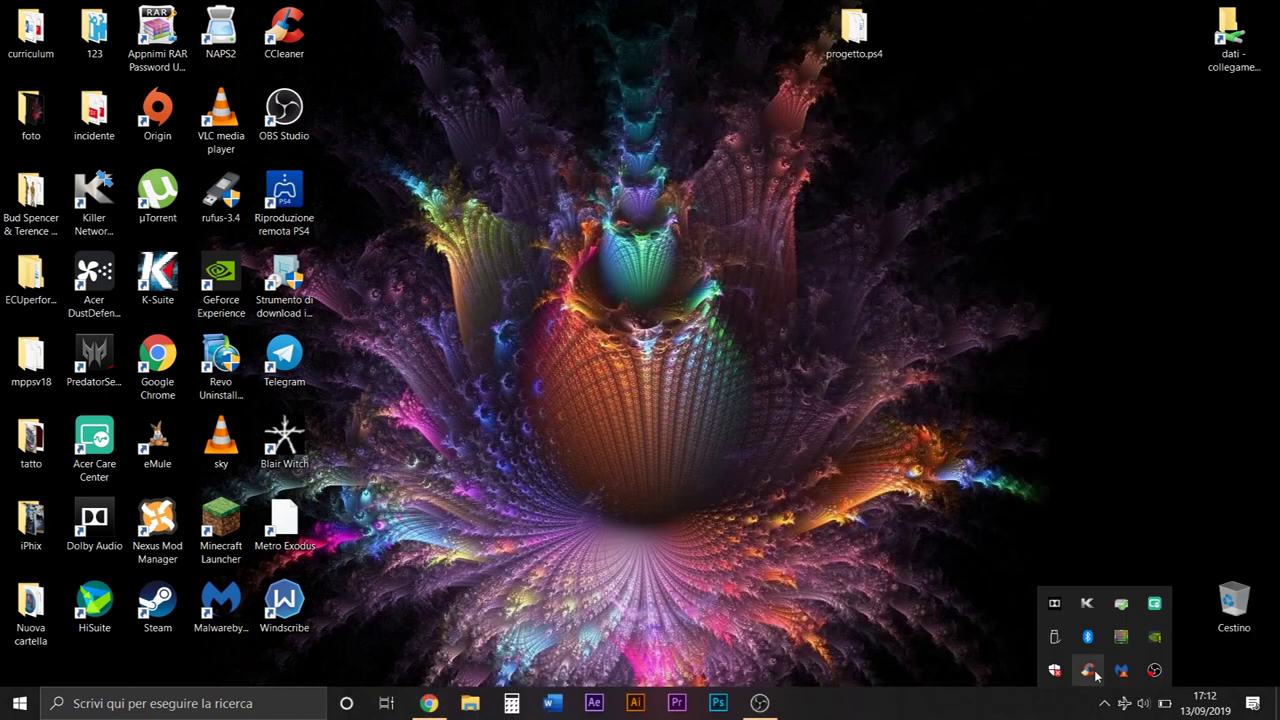
pyautogui.click(1053, 638)
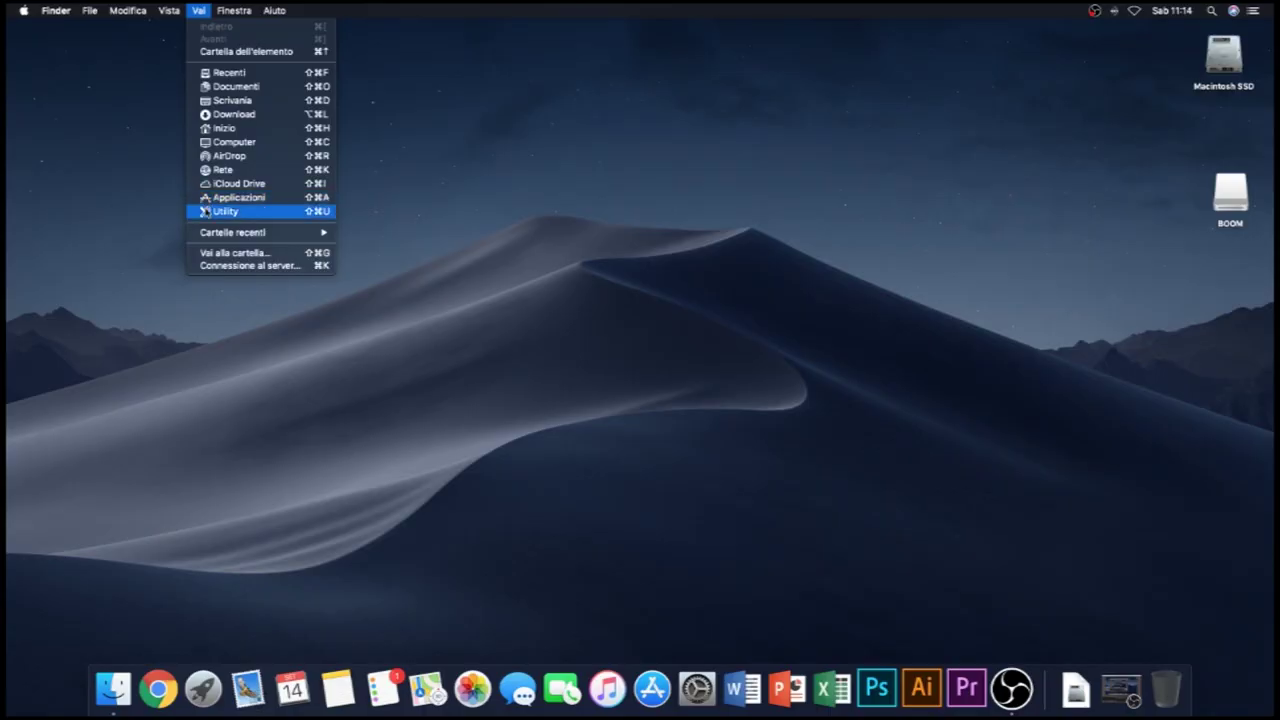
# On the Mac, open the Utility folder and launch Utility Disco from it.
pyautogui.click(205, 212)
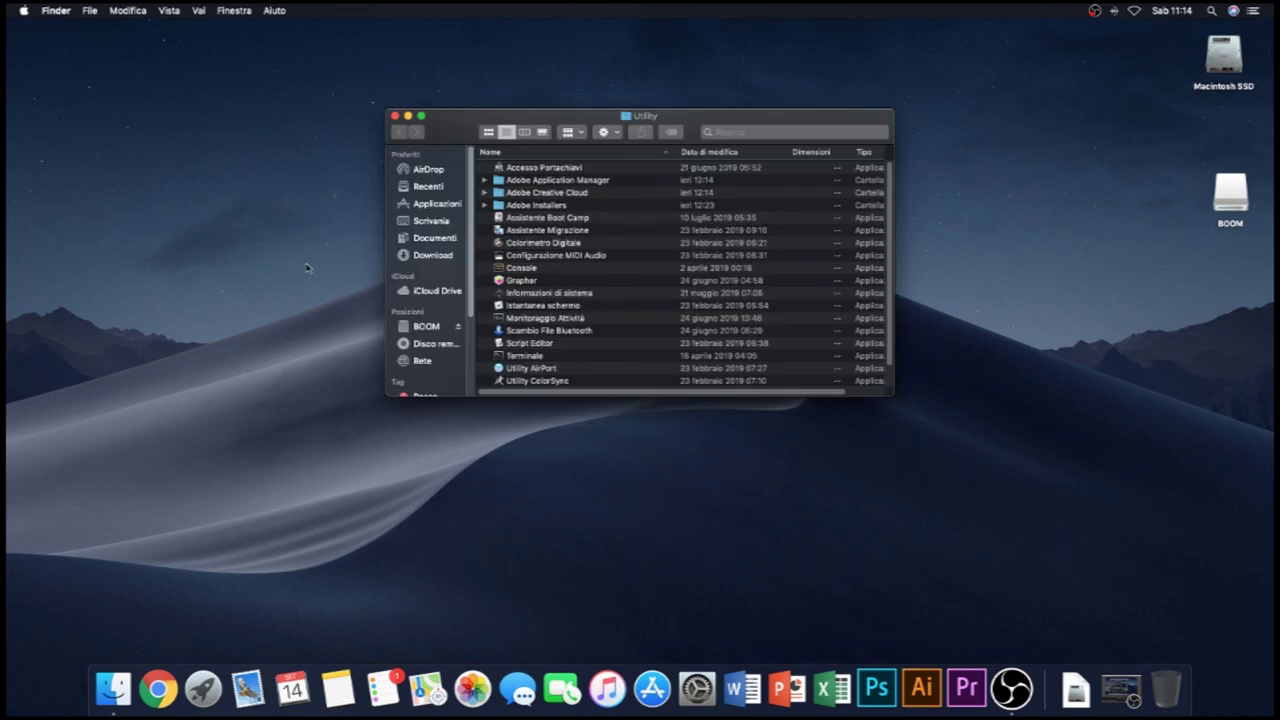
pyautogui.scroll(-1, 566, 292)
pyautogui.scroll(1, 566, 292)
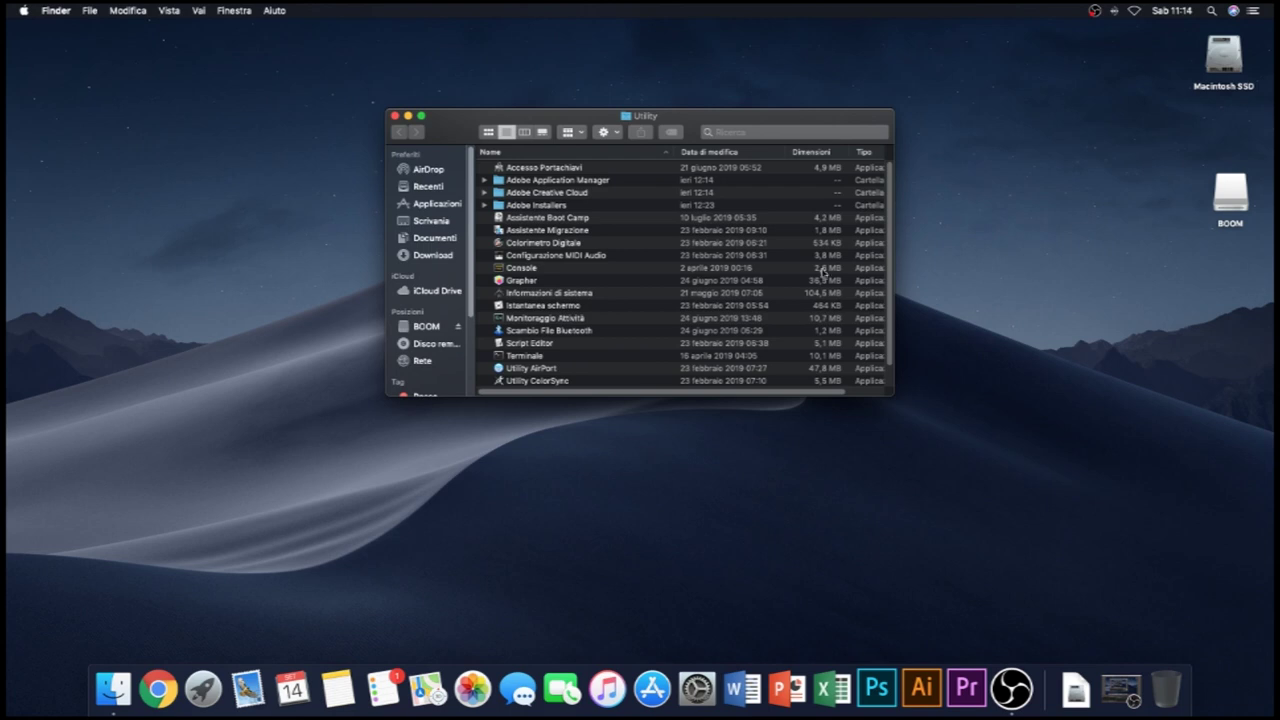
pyautogui.scroll(-2, 891, 248)
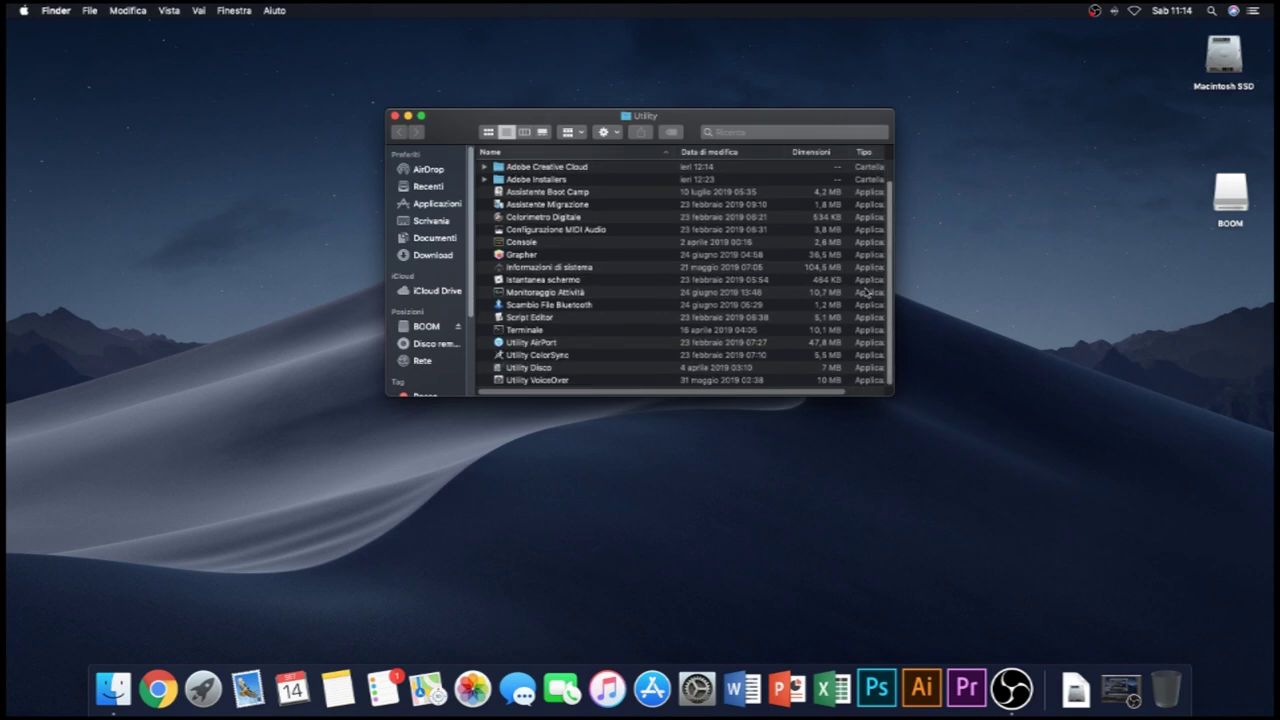
pyautogui.doubleClick(537, 368)
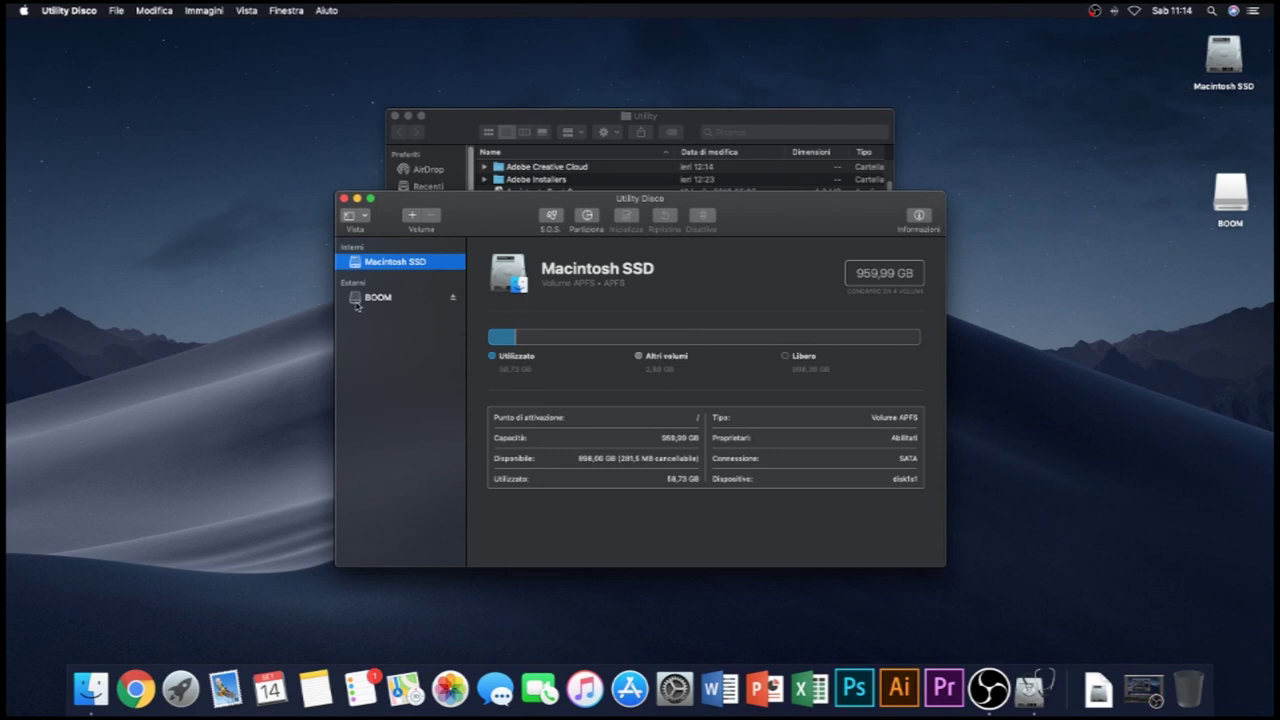
# Erase the external BOOM drive using the ExFAT format, and close Utility Disco and the Utility folder window.
pyautogui.click(357, 304)
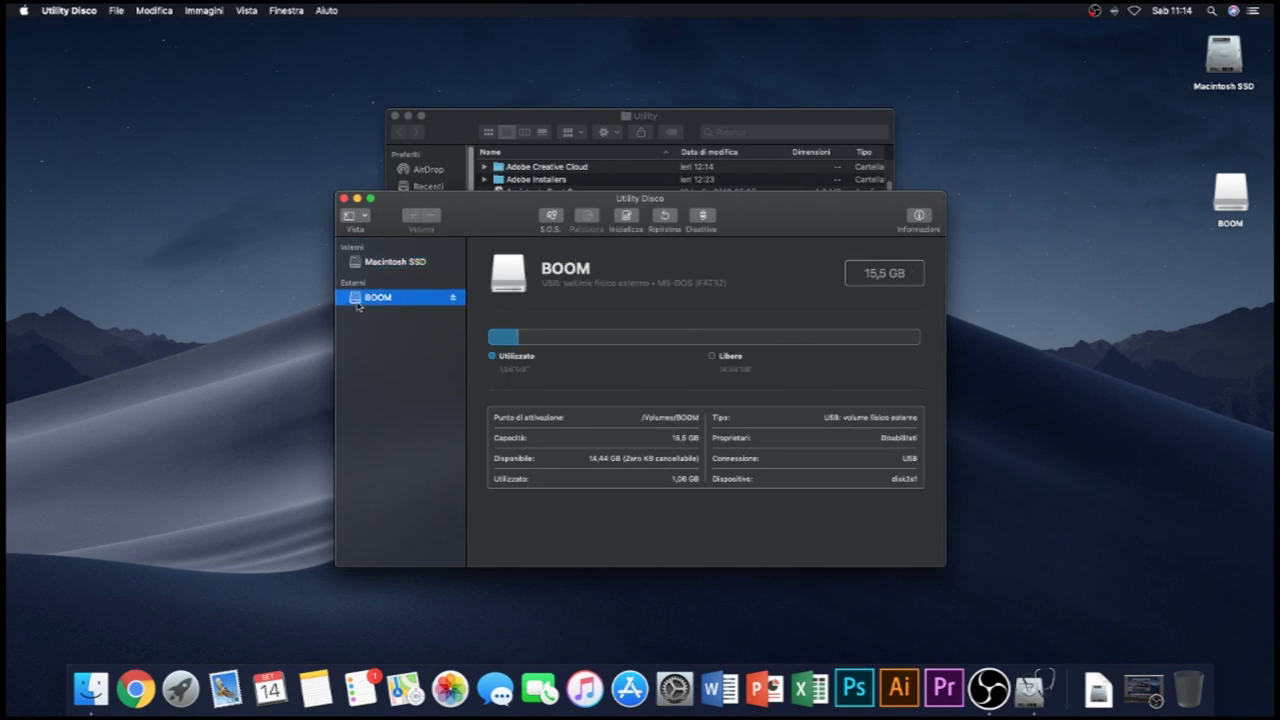
pyautogui.click(626, 218)
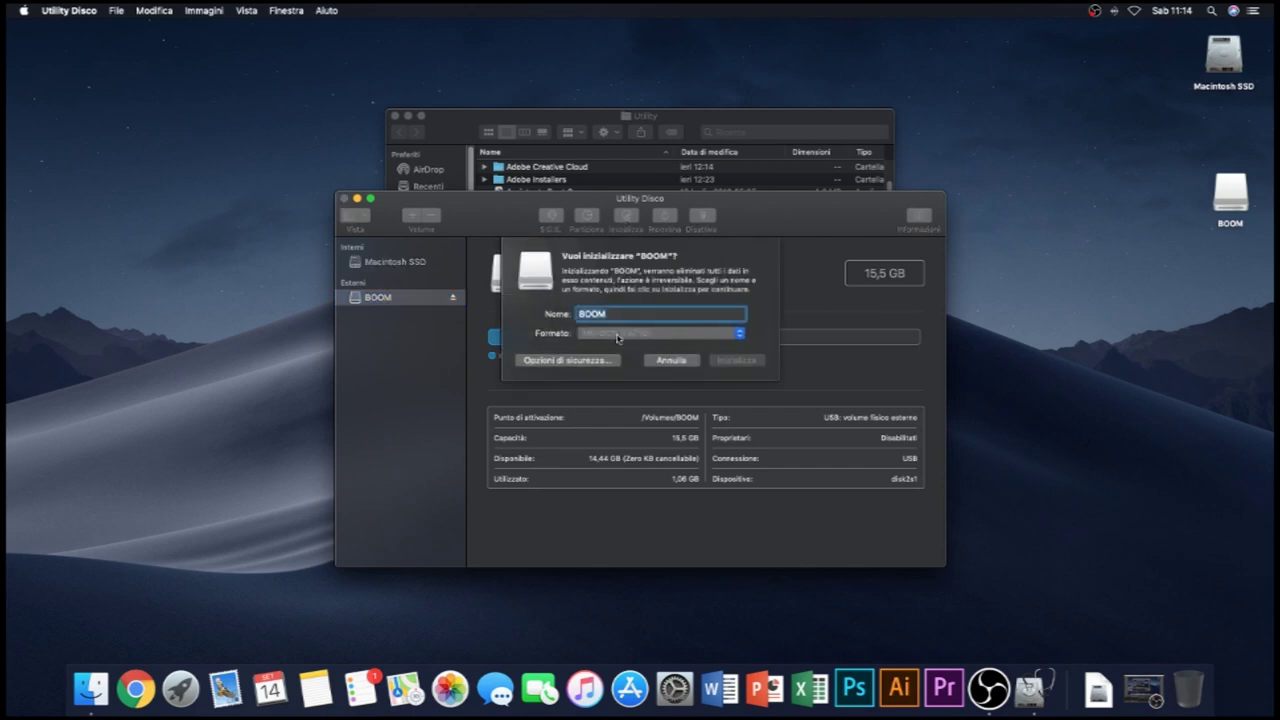
pyautogui.click(617, 341)
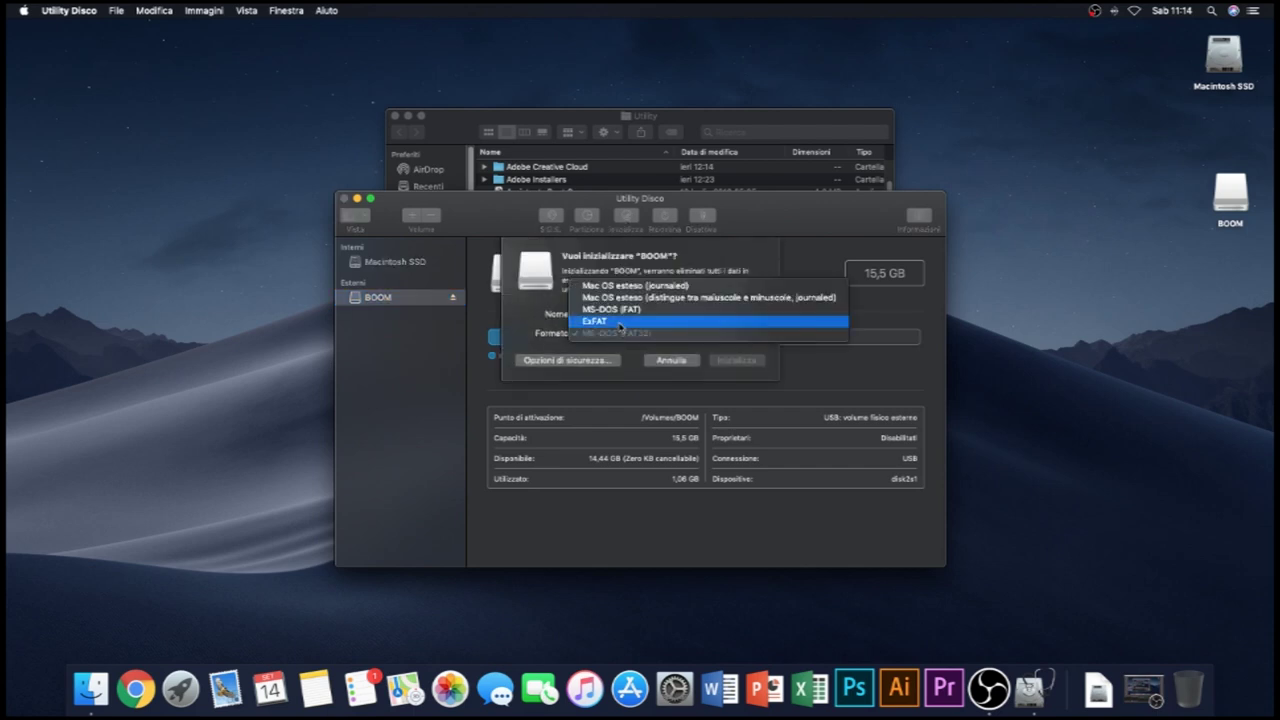
pyautogui.click(620, 322)
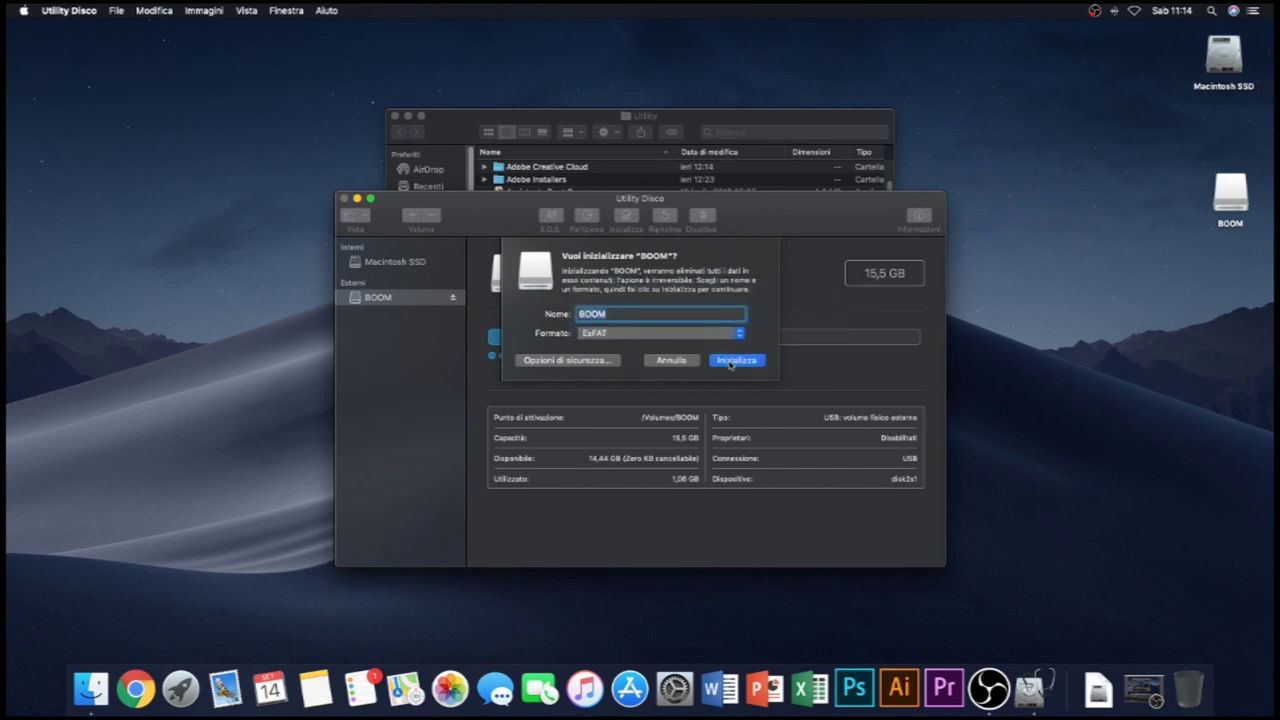
pyautogui.click(736, 360)
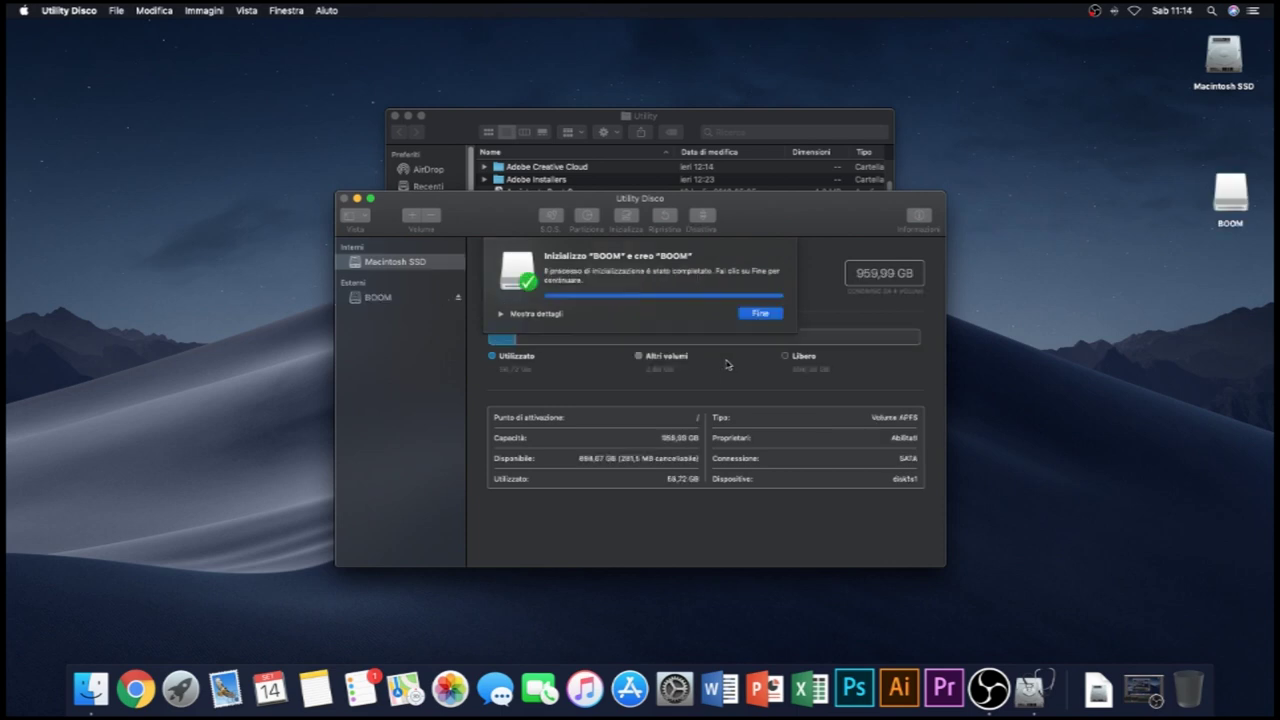
pyautogui.click(760, 314)
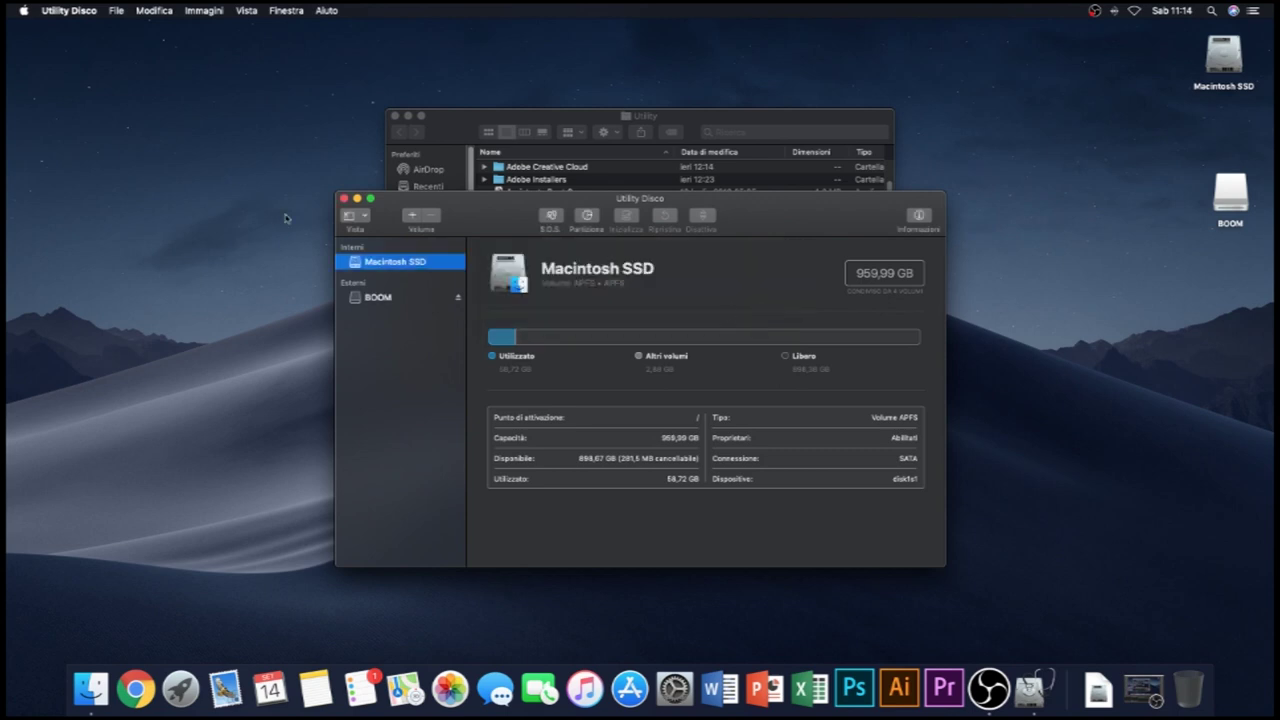
pyautogui.click(344, 199)
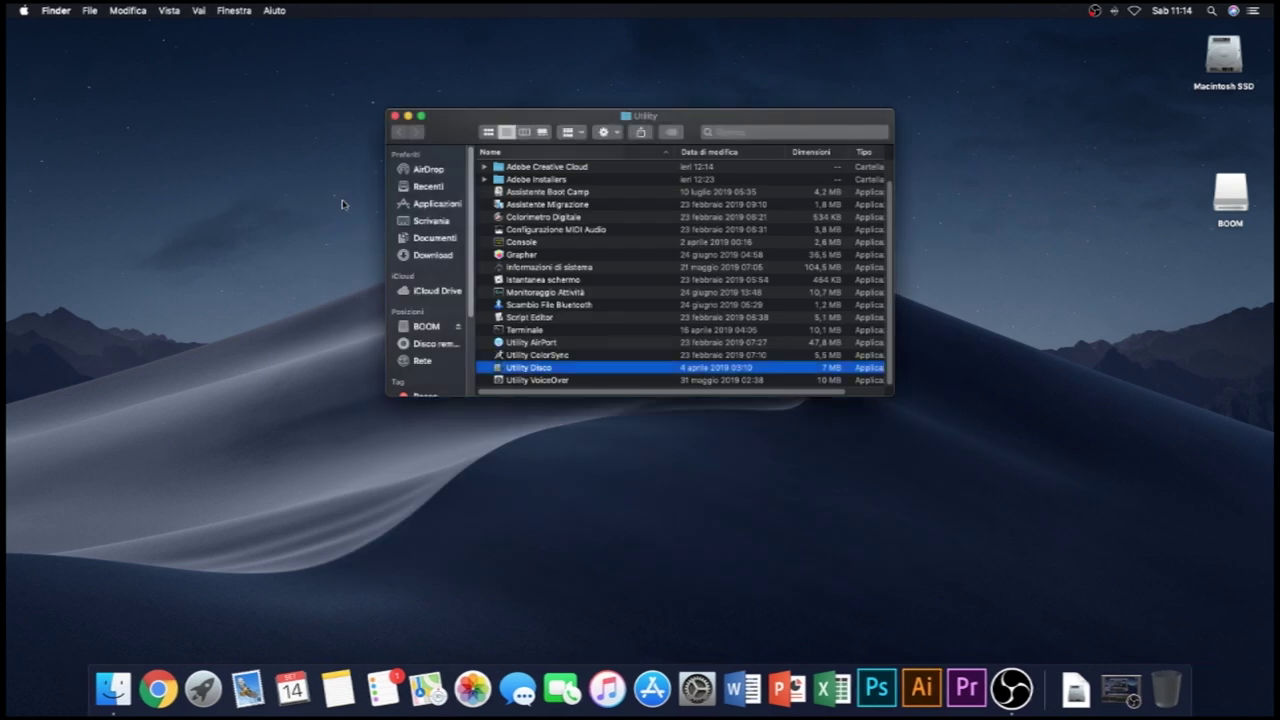
pyautogui.click(394, 117)
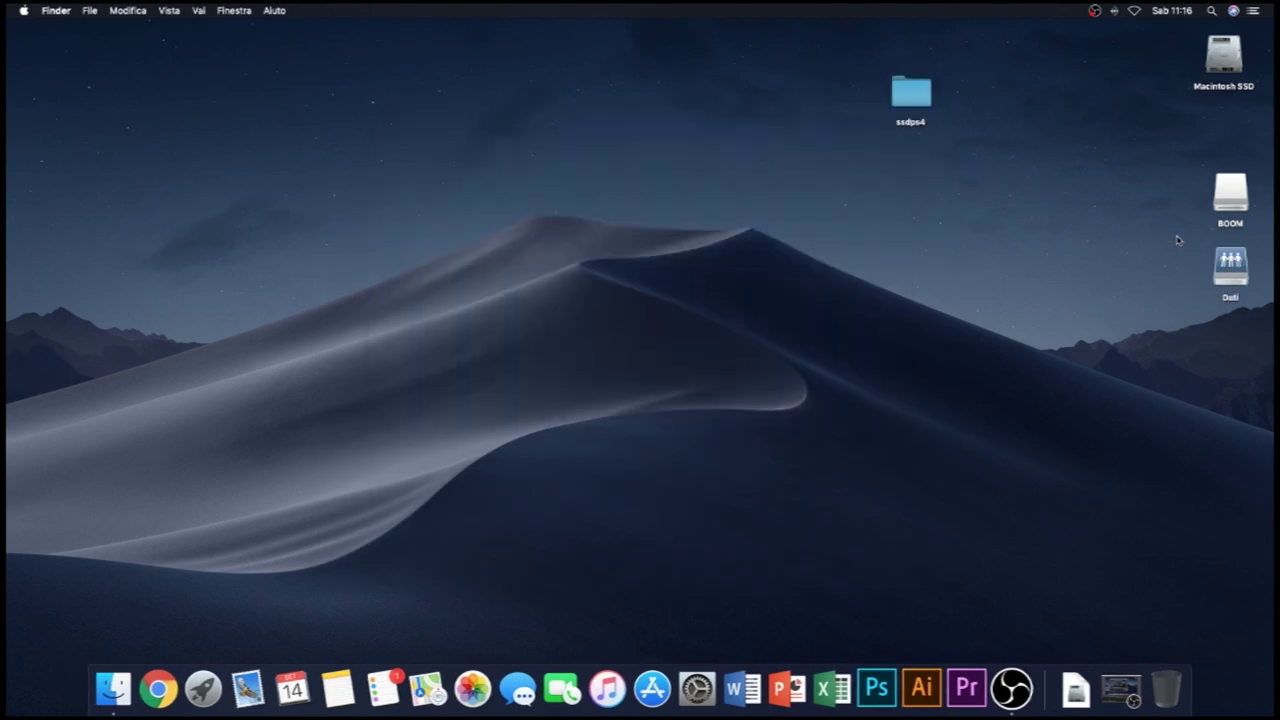
# Open the BOOM drive from the desktop and create a folder named PS4 in it.
pyautogui.click(1229, 205)
pyautogui.doubleClick(1229, 205)
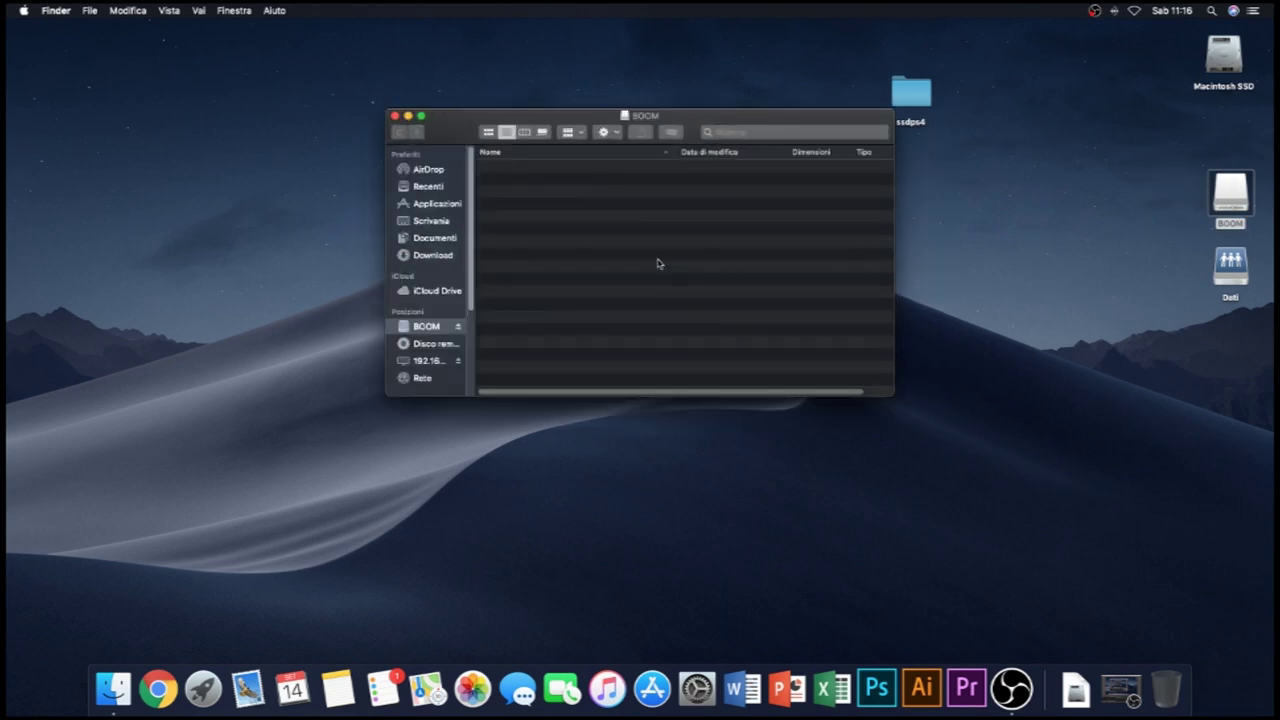
pyautogui.rightClick(626, 248)
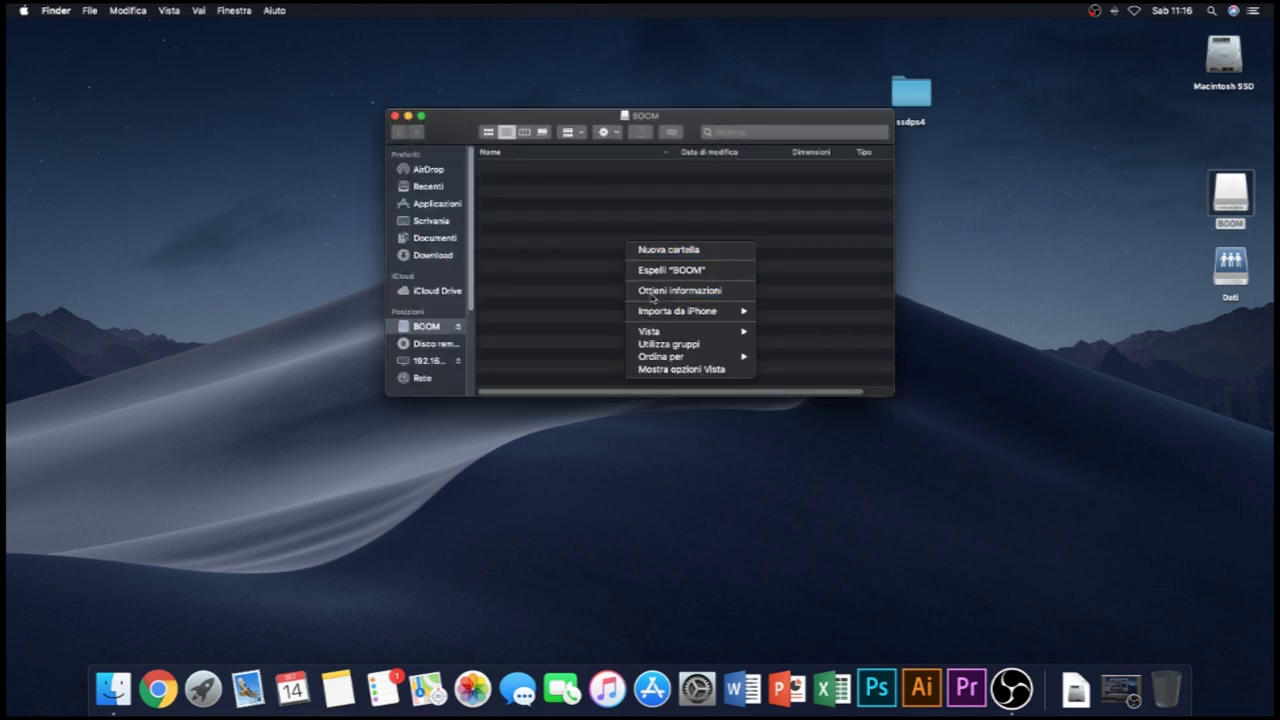
pyautogui.click(665, 250)
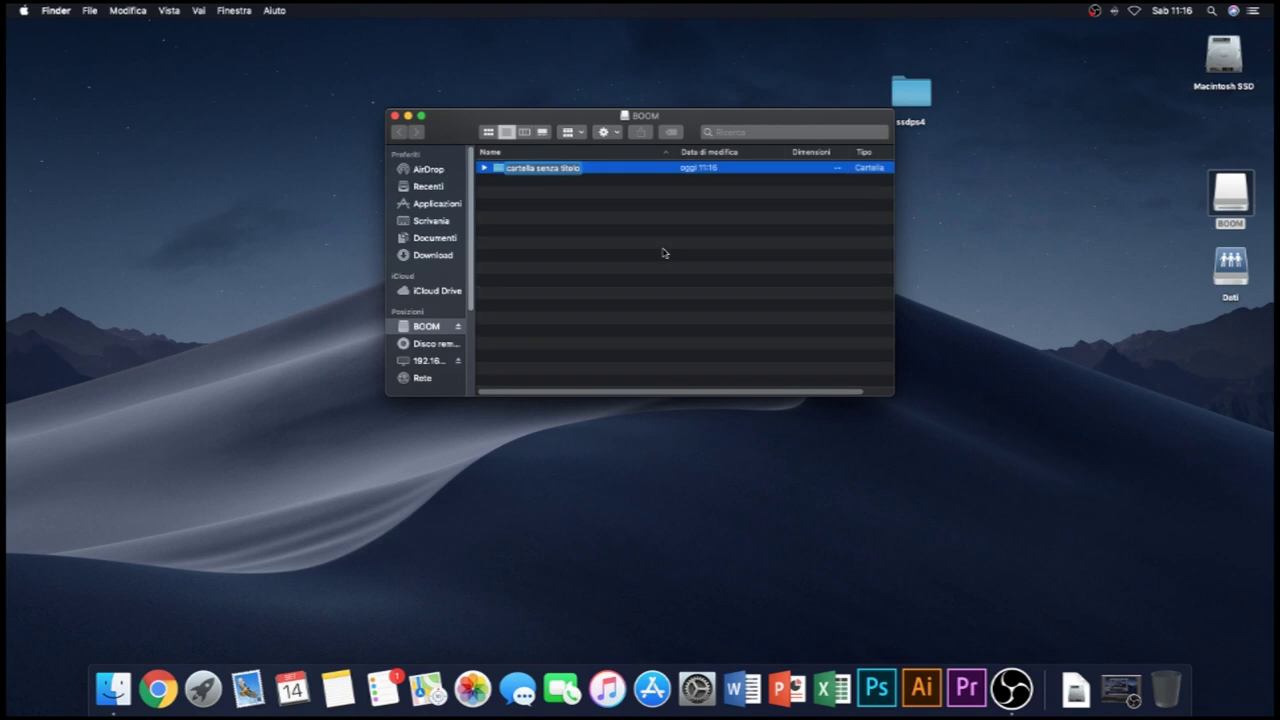
pyautogui.write('PS')
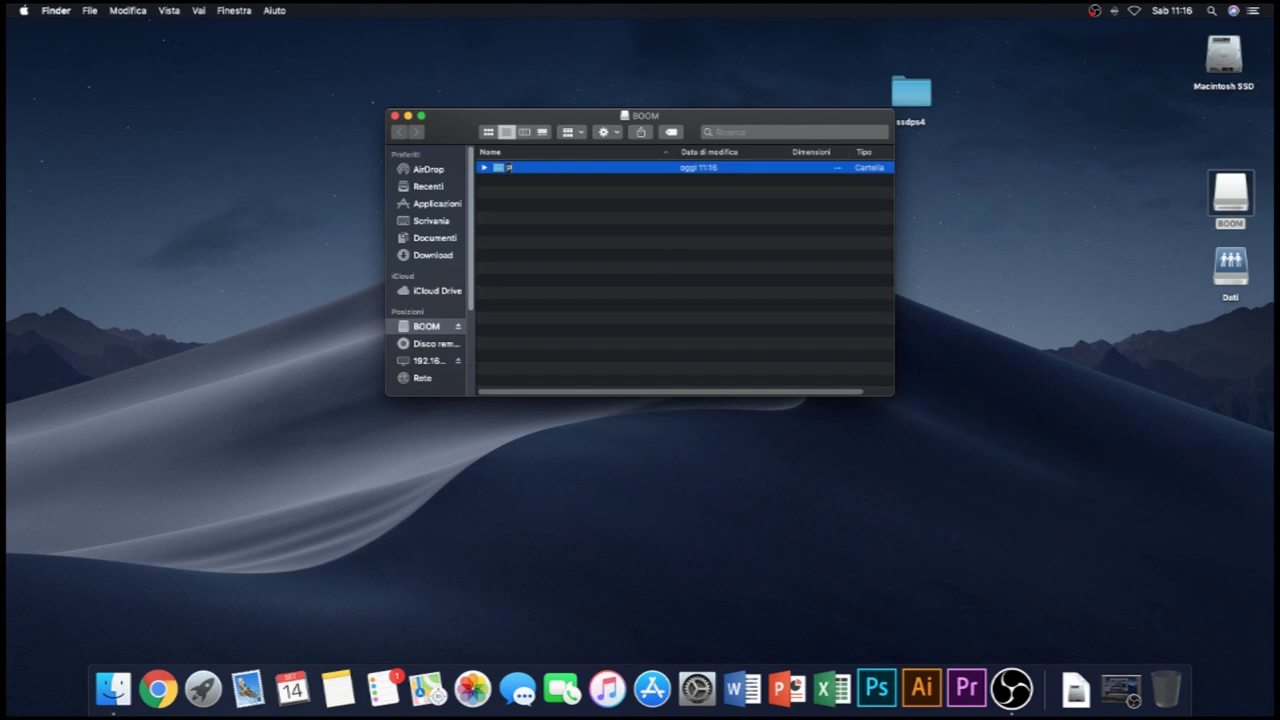
pyautogui.write('$')
pyautogui.press('BackSpace')
pyautogui.press('Return')
# Open the PS4 folder on the BOOM drive and create a folder named UPDATE inside it.
pyautogui.doubleClick(539, 170)
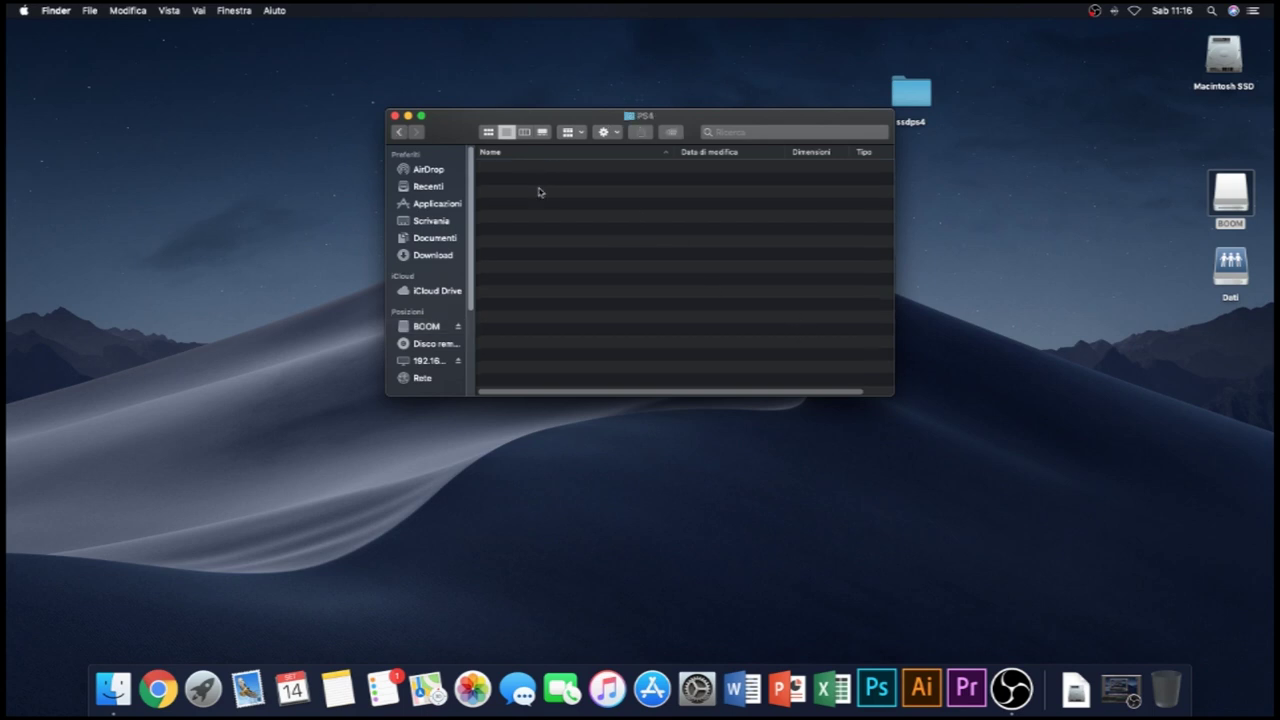
pyautogui.rightClick(532, 198)
pyautogui.click(565, 204)
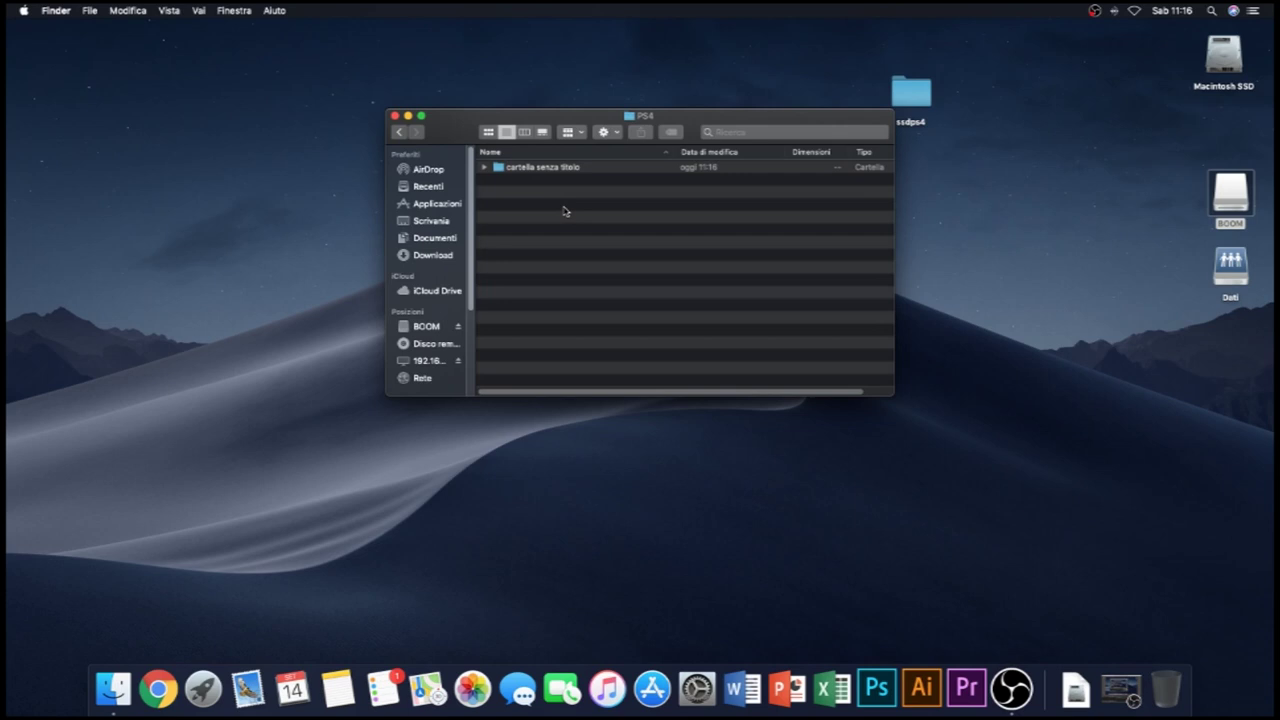
pyautogui.write('U')
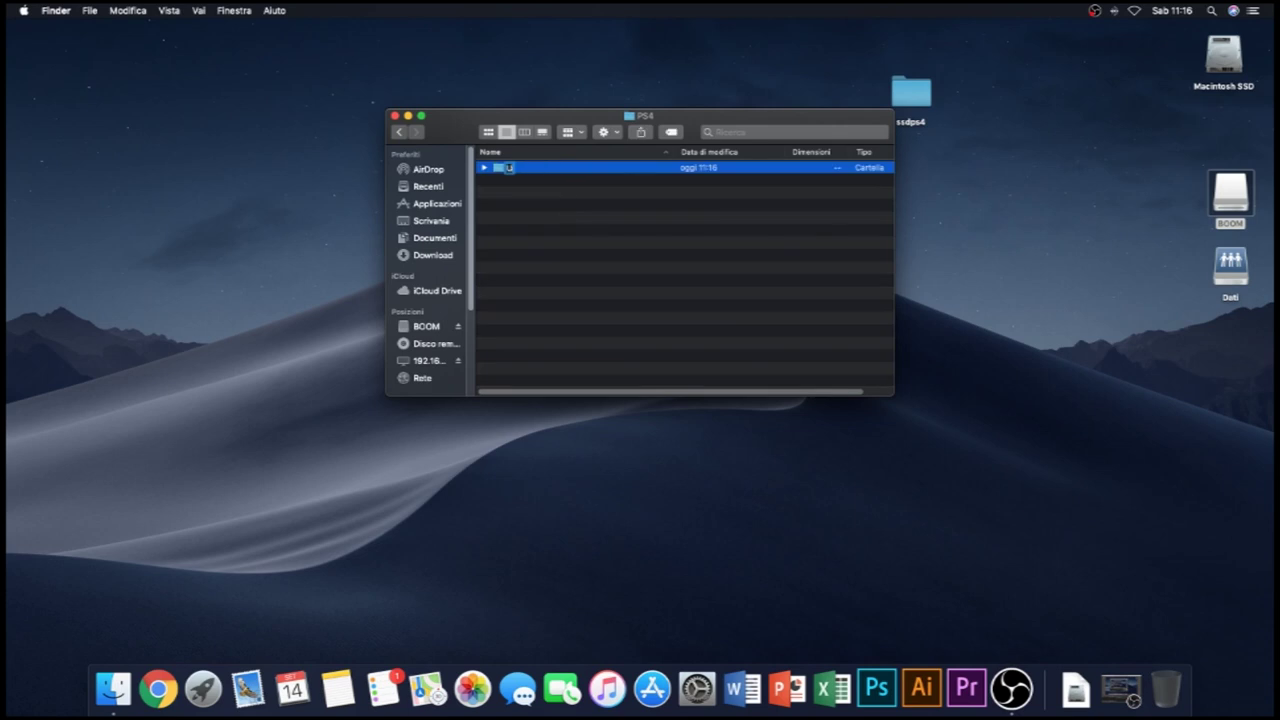
pyautogui.write('PDATE')
pyautogui.press('Return')
# Copy PS4UPDATE.PUP from the desktop's ssdps4 folder into the UPDATE folder on the BOOM drive.
pyautogui.doubleClick(549, 172)
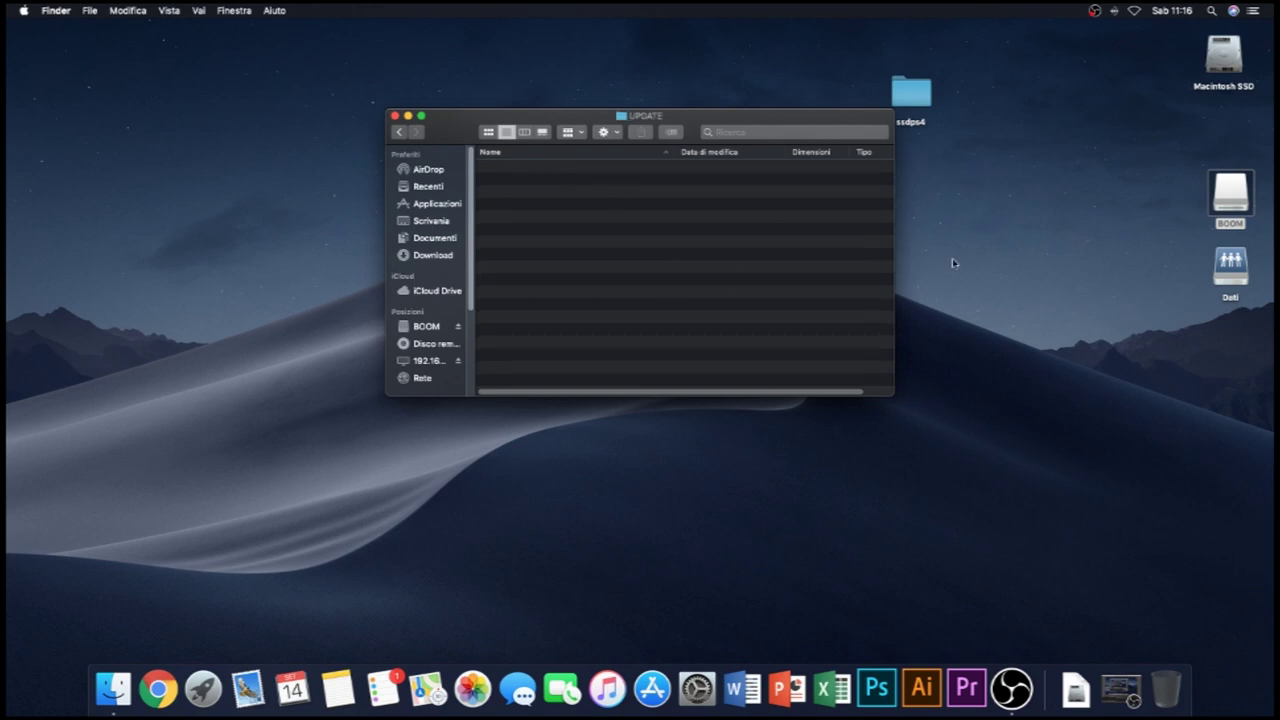
pyautogui.doubleClick(911, 95)
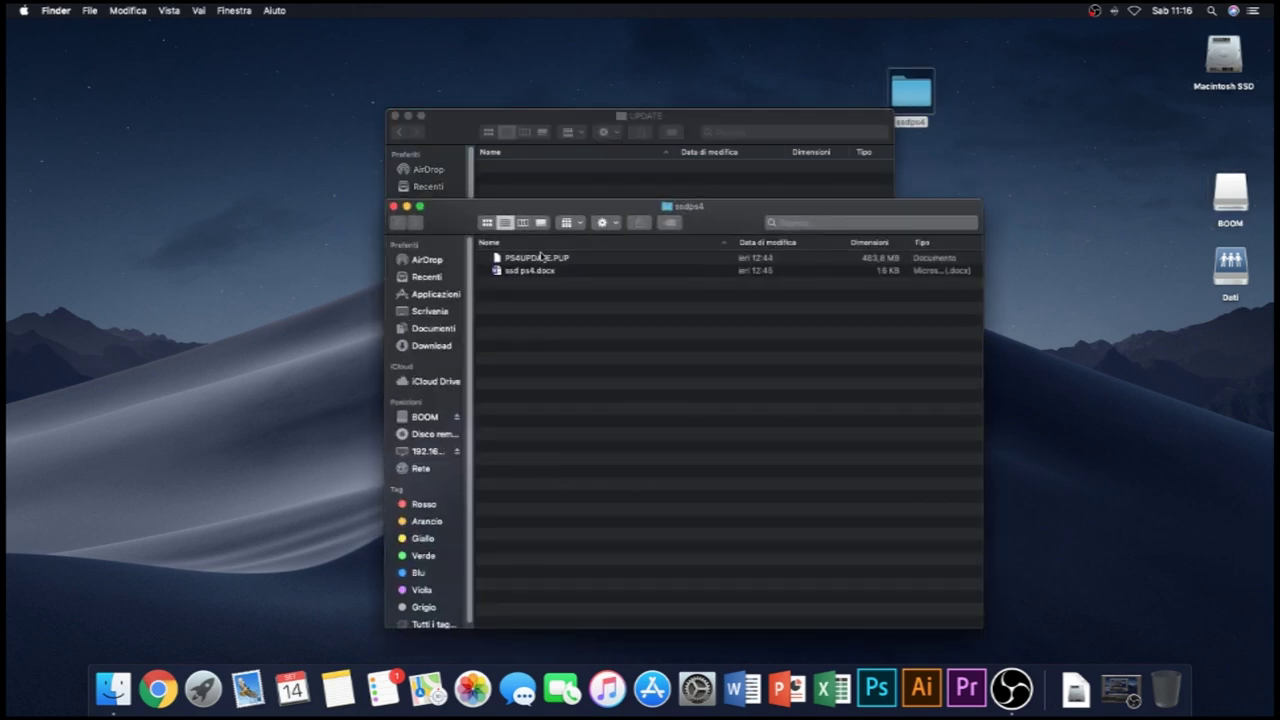
pyautogui.moveTo(540, 258); pyautogui.dragTo(545, 181)
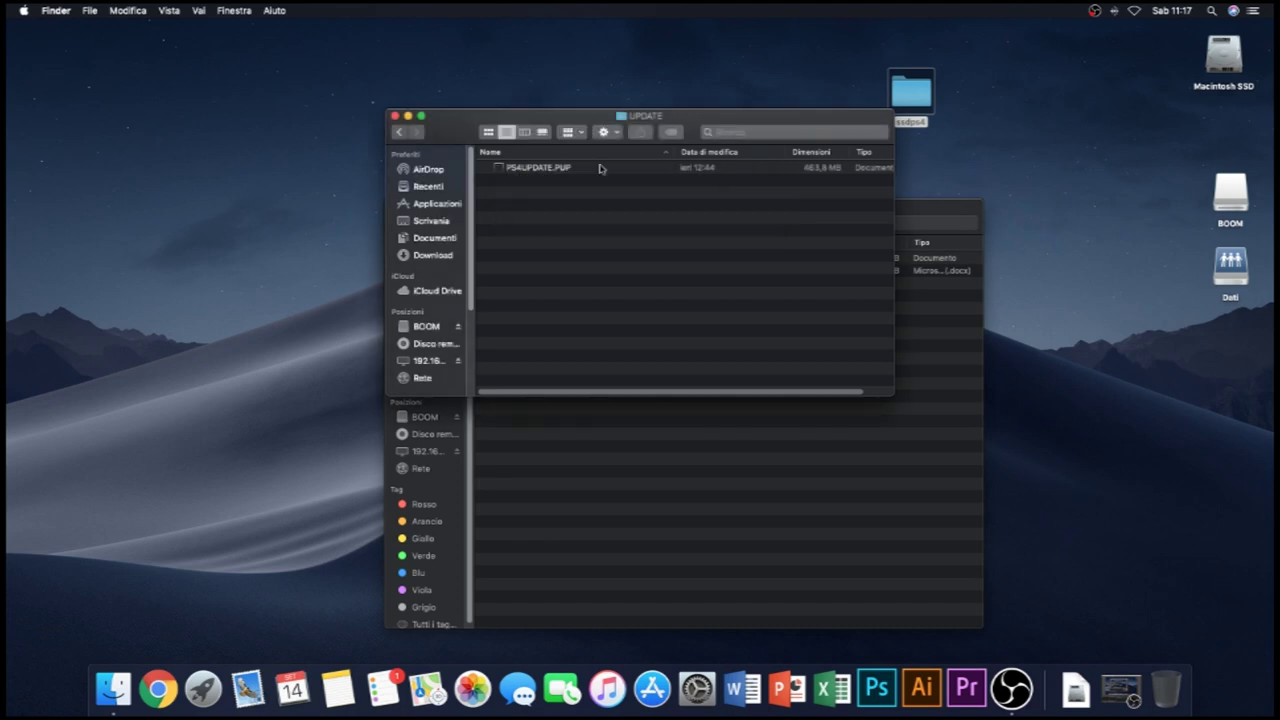
# Close the UPDATE and ssdps4 folder windows and eject the BOOM drive.
pyautogui.click(395, 116)
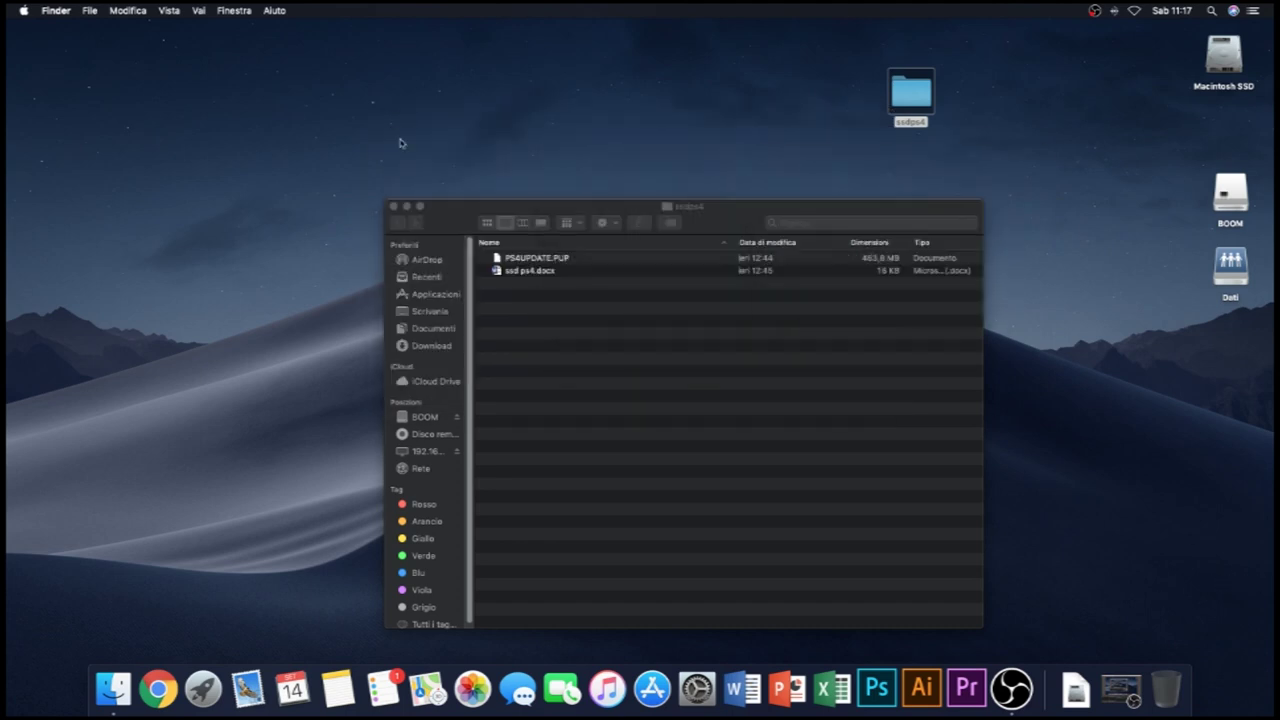
pyautogui.click(394, 206)
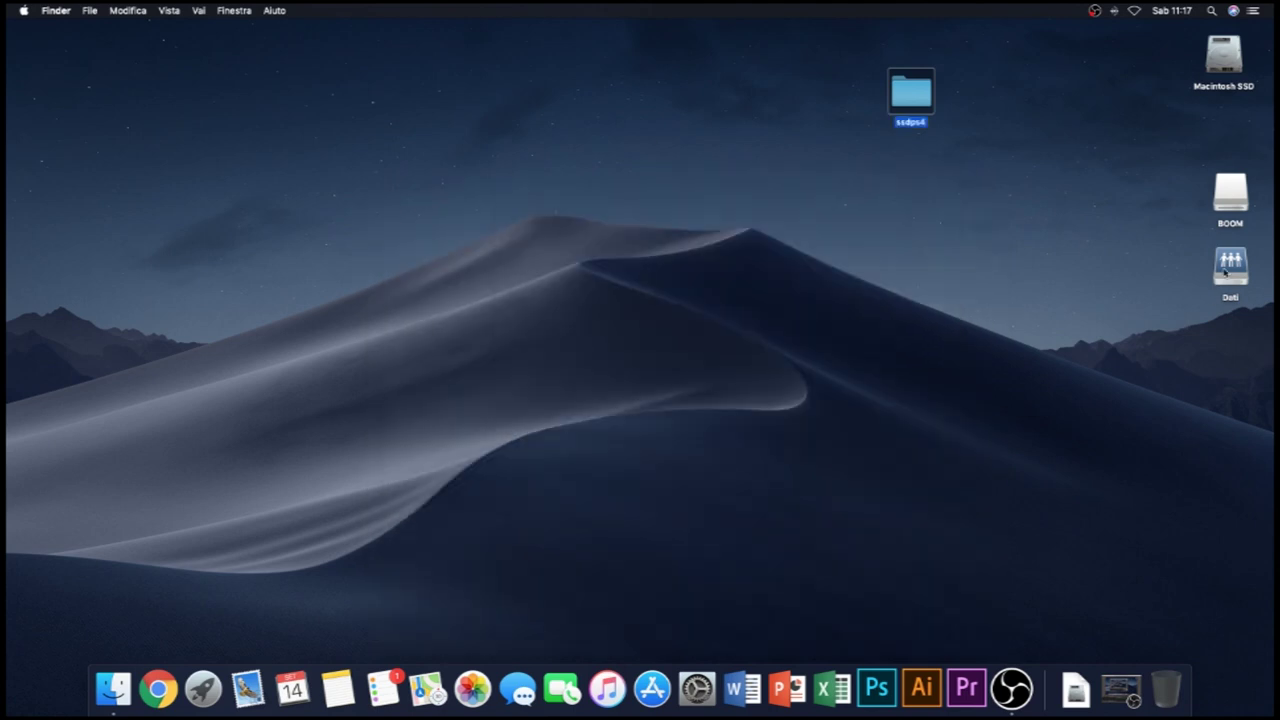
pyautogui.rightClick(1226, 180)
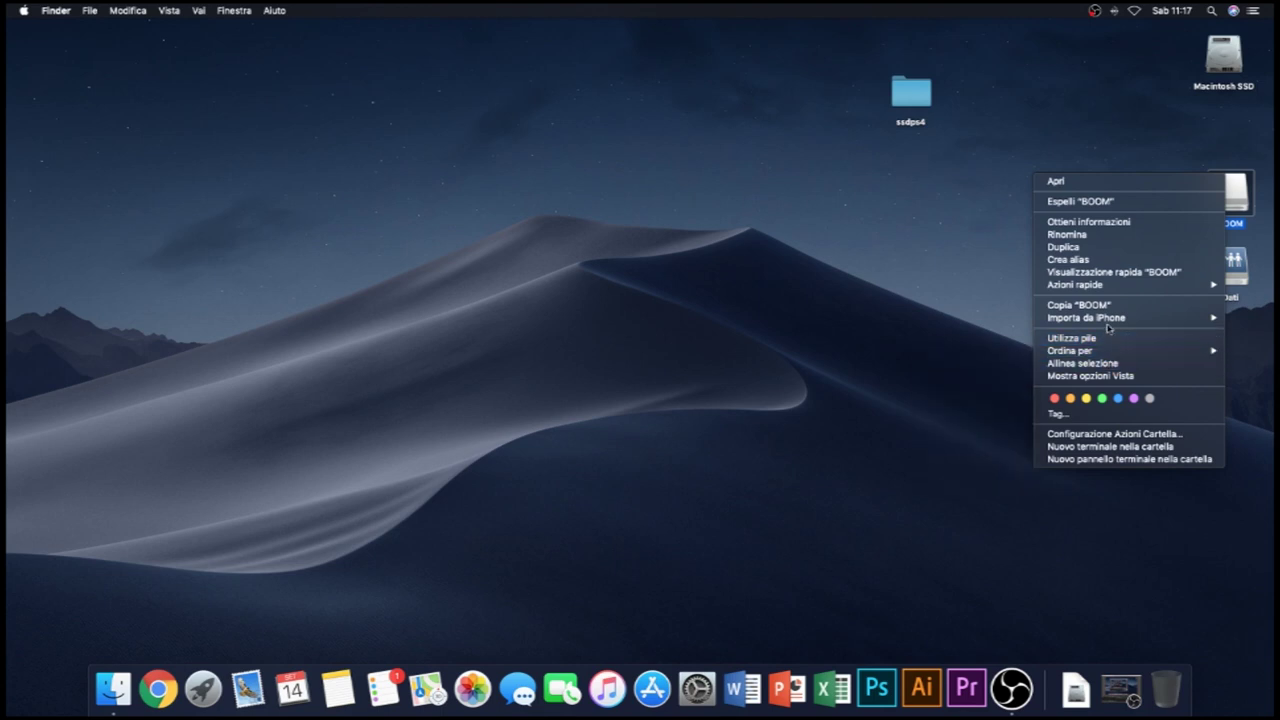
pyautogui.click(1108, 204)
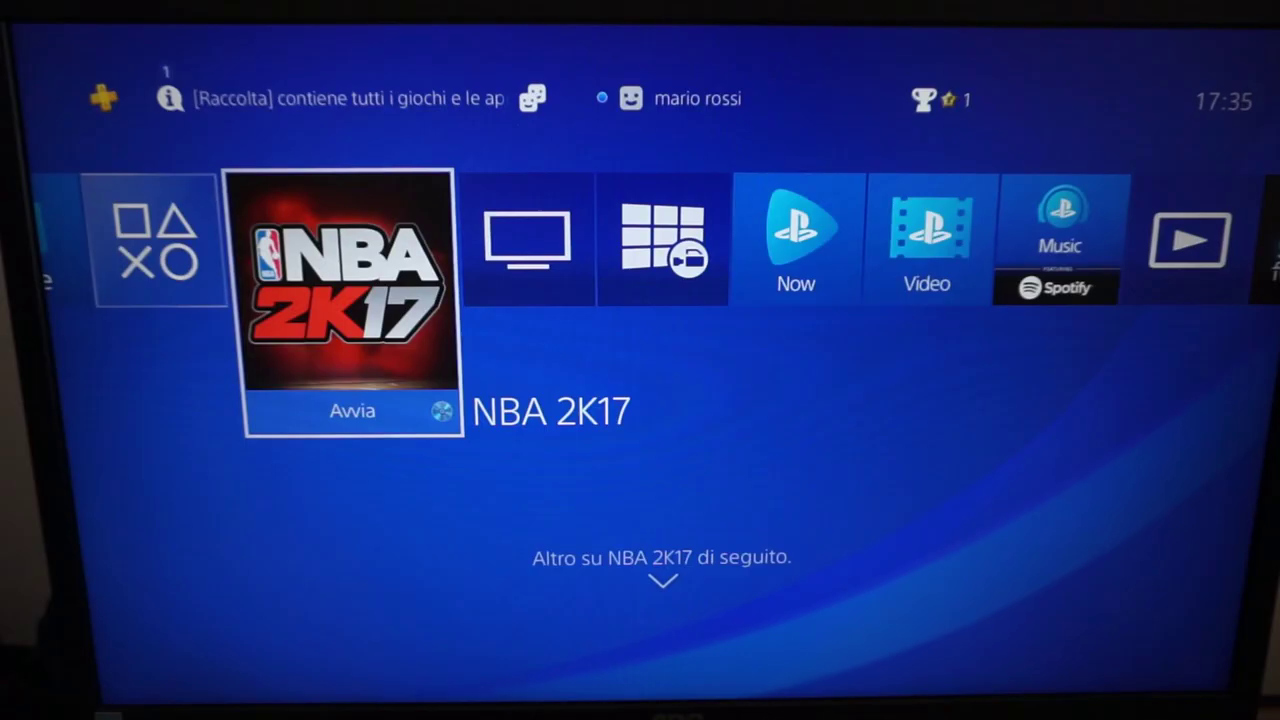
# Switch to the PS4 console and open Impostazioni from the home screen's function area.
pyautogui.press('Up')
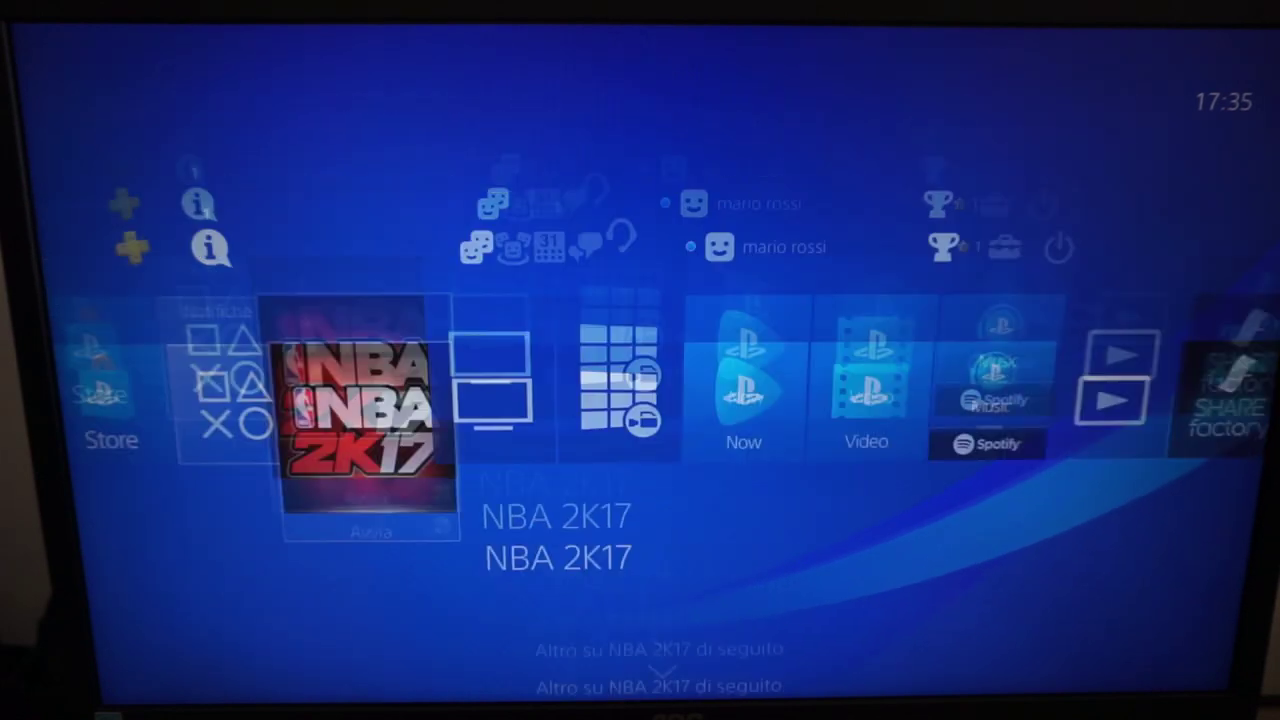
pyautogui.press('Right')
pyautogui.press('Right')
pyautogui.press('Right')
pyautogui.press('Right')
pyautogui.press('Right')
pyautogui.press('Right')
pyautogui.press('Right')
pyautogui.press('Right')
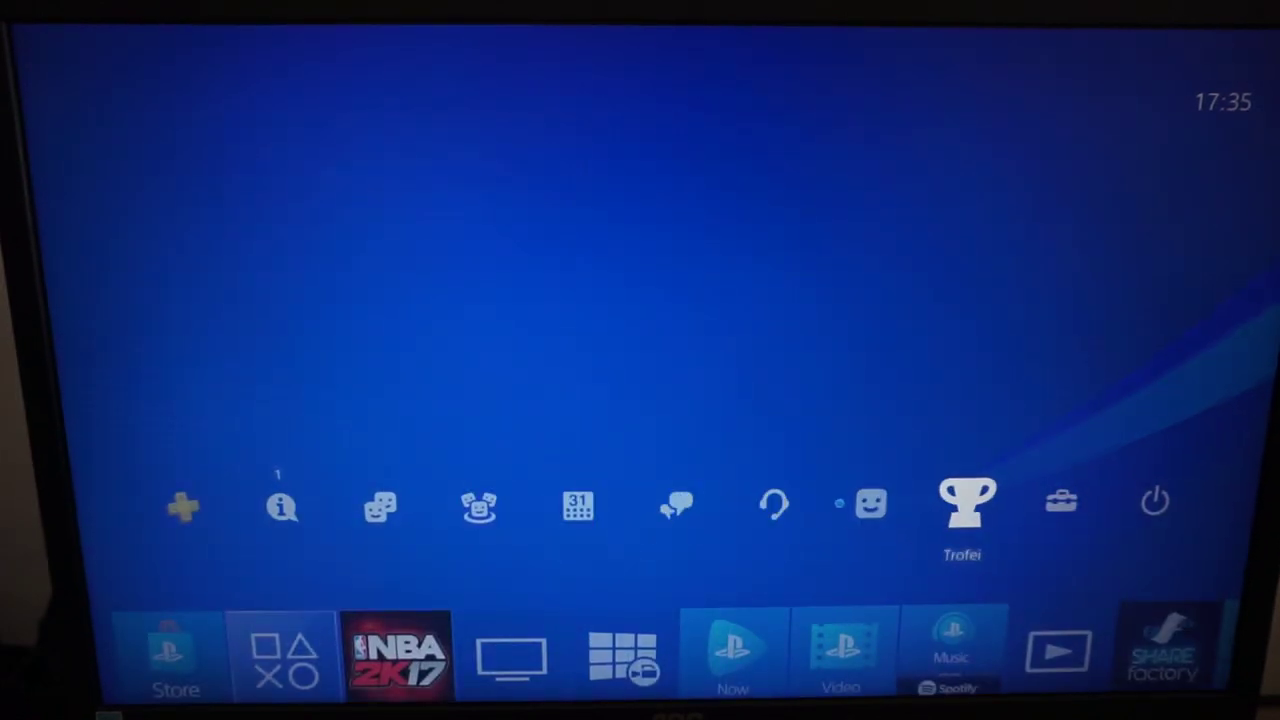
pyautogui.press('Return')
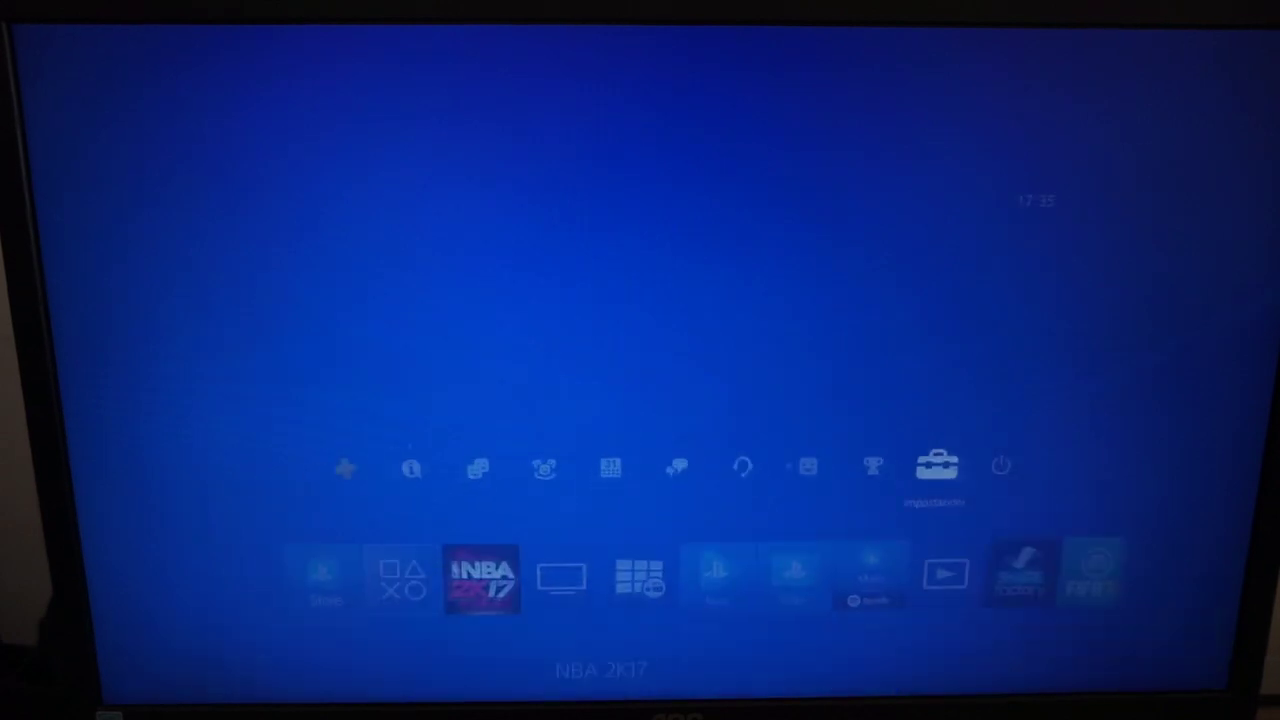
# Open the saved data in system storage within the application saved data management settings.
pyautogui.press('Down')
pyautogui.press('Down')
pyautogui.press('Down')
pyautogui.press('Down')
pyautogui.press('Down')
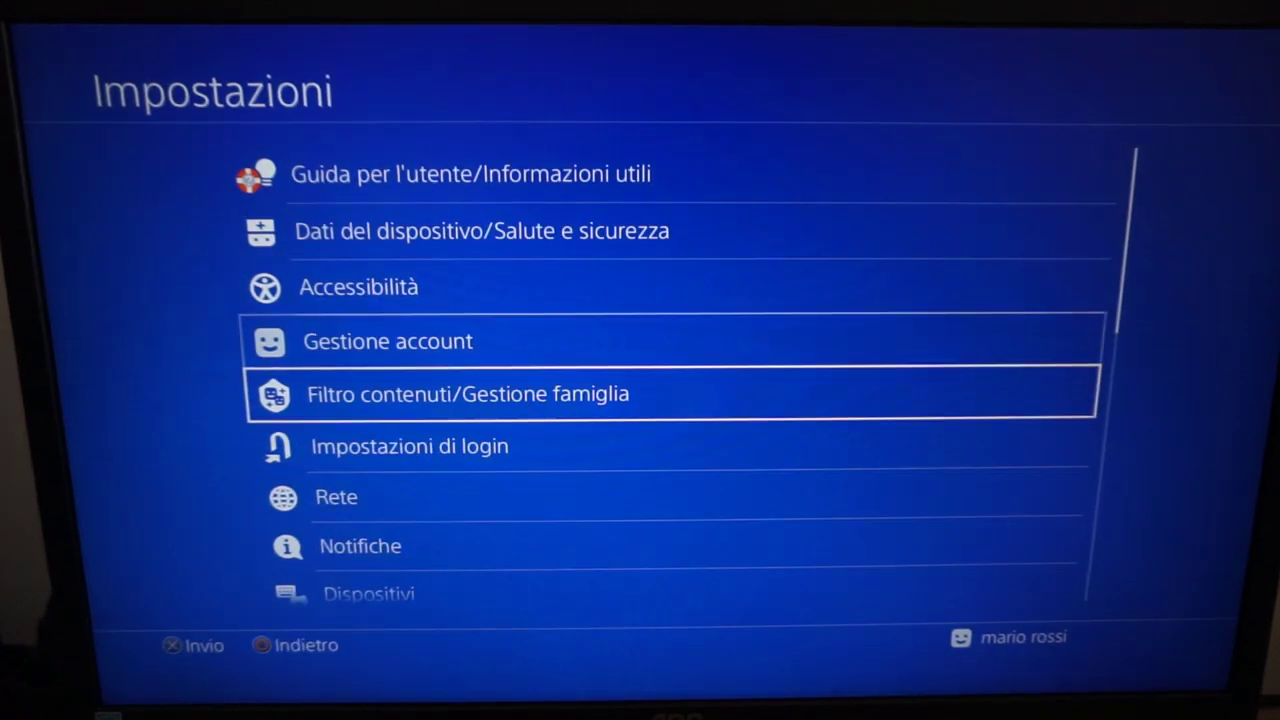
pyautogui.press('Down')
pyautogui.press('Down')
pyautogui.press('Down')
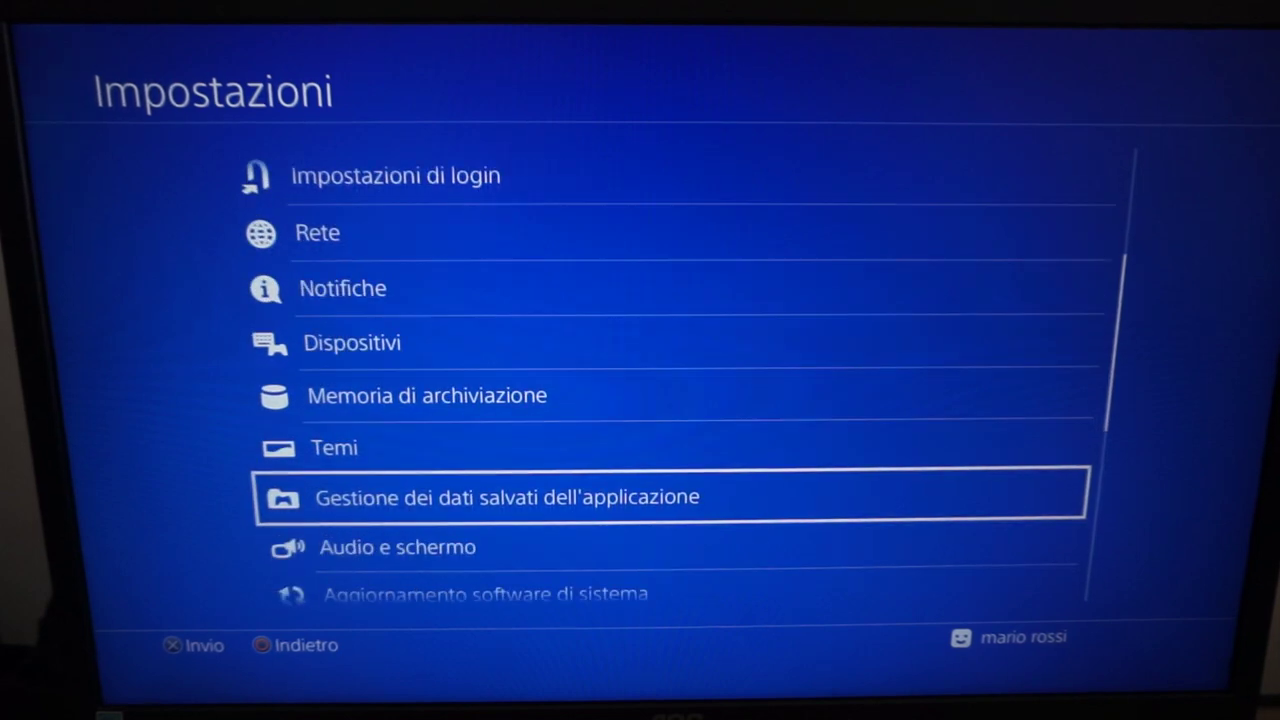
pyautogui.press('Return')
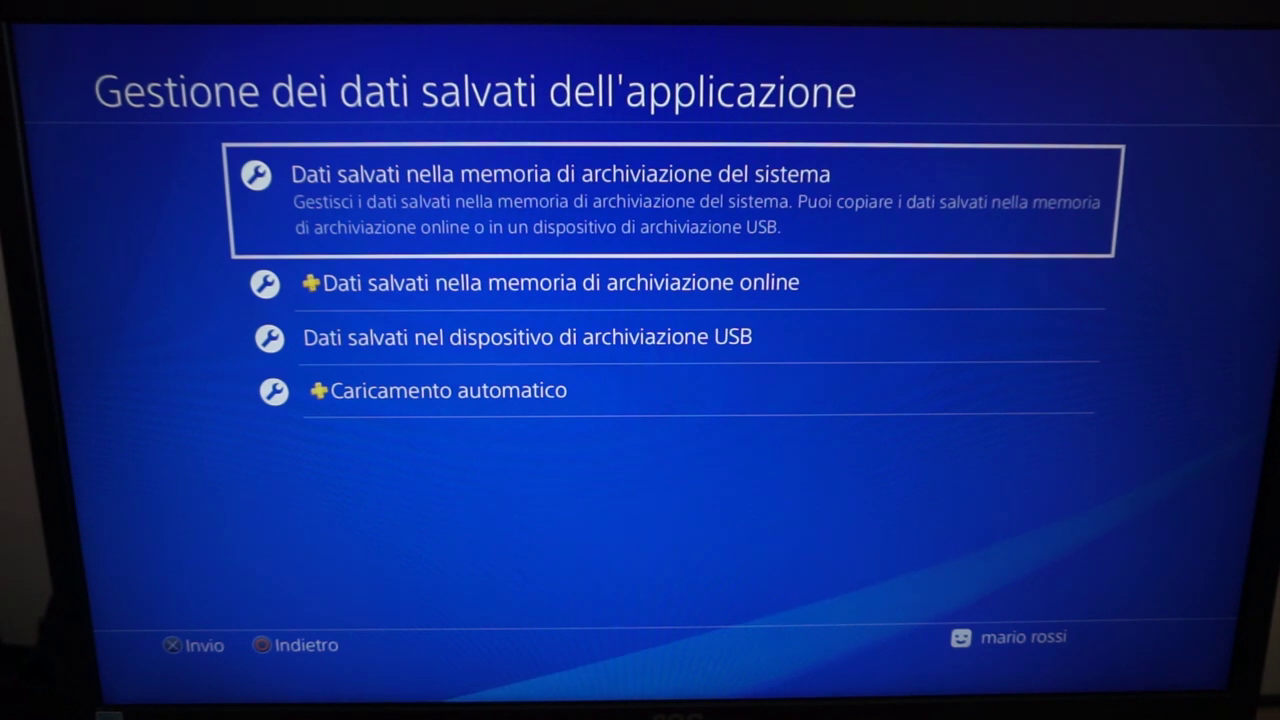
pyautogui.press('Return')
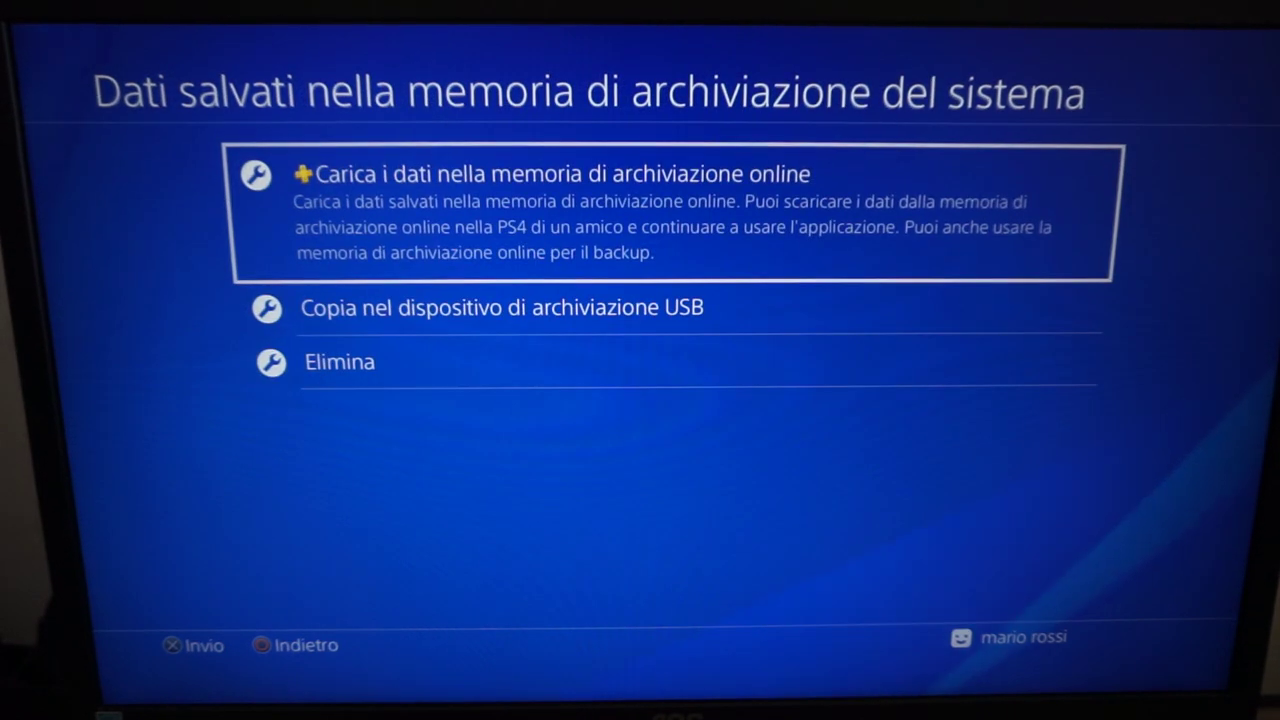
# Copy all NBA 2K17 saved data from system storage to the USB storage device.
pyautogui.press('Down')
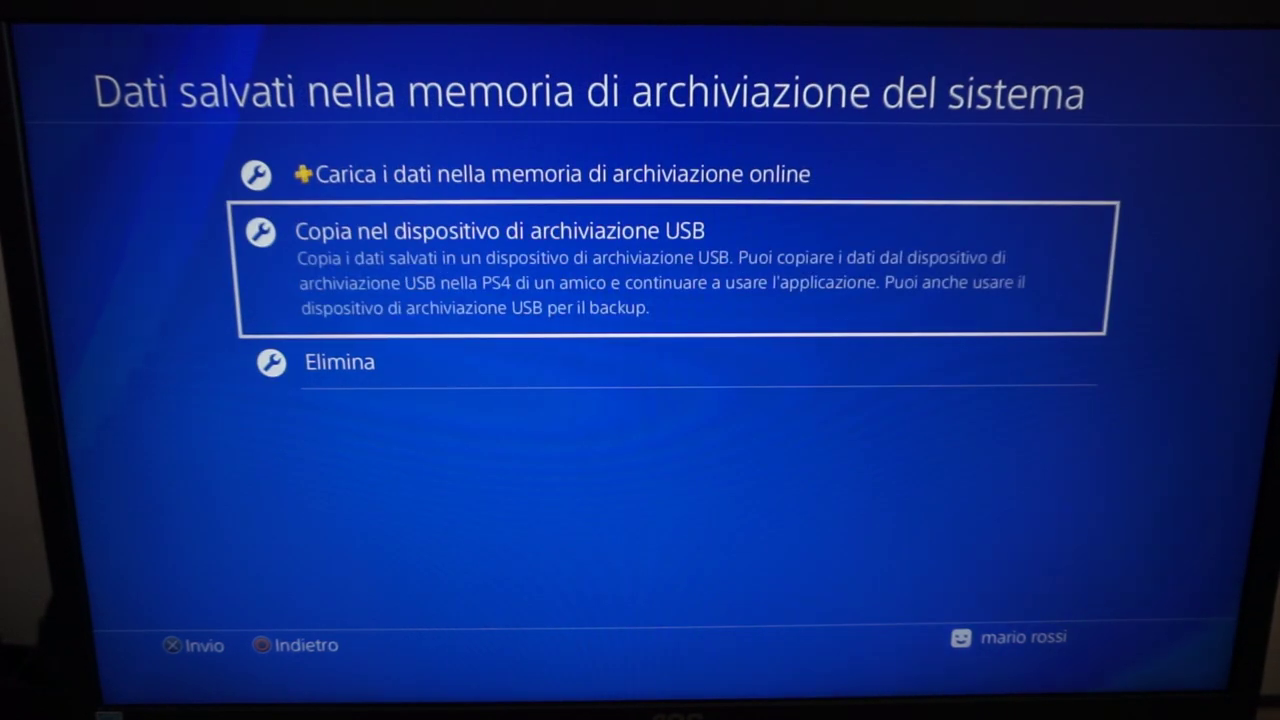
pyautogui.press('Return')
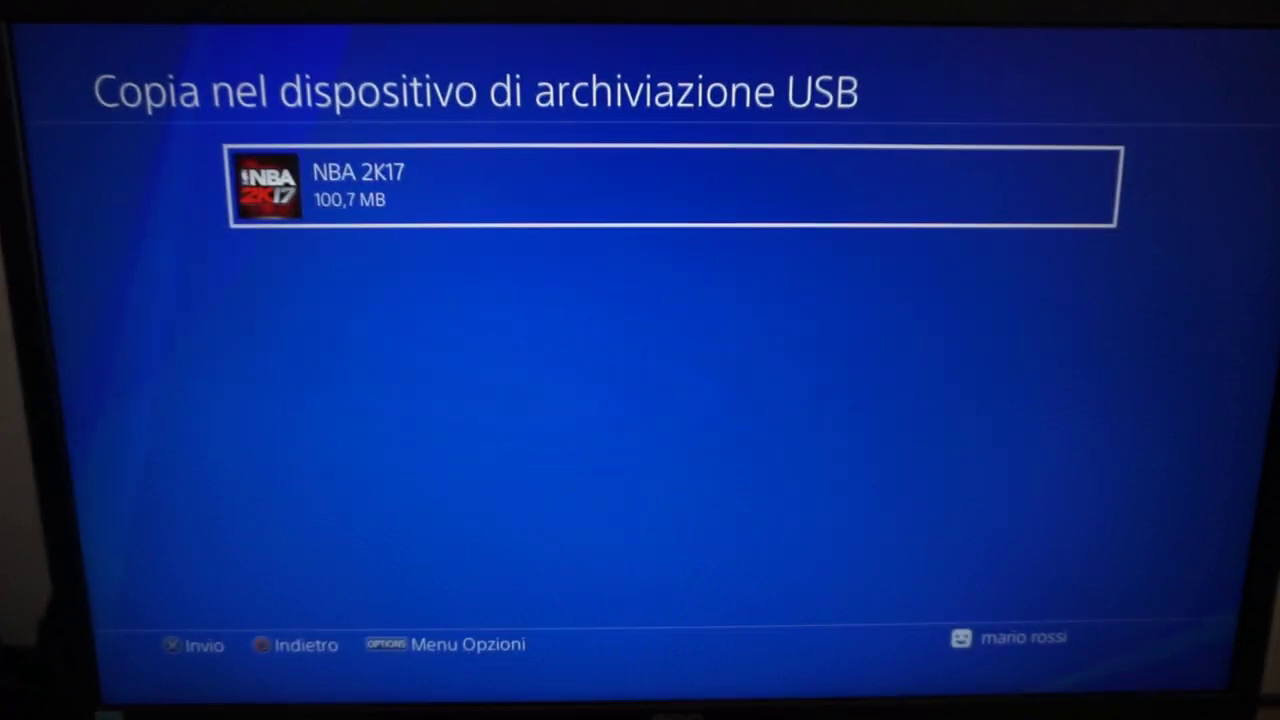
pyautogui.press('Return')
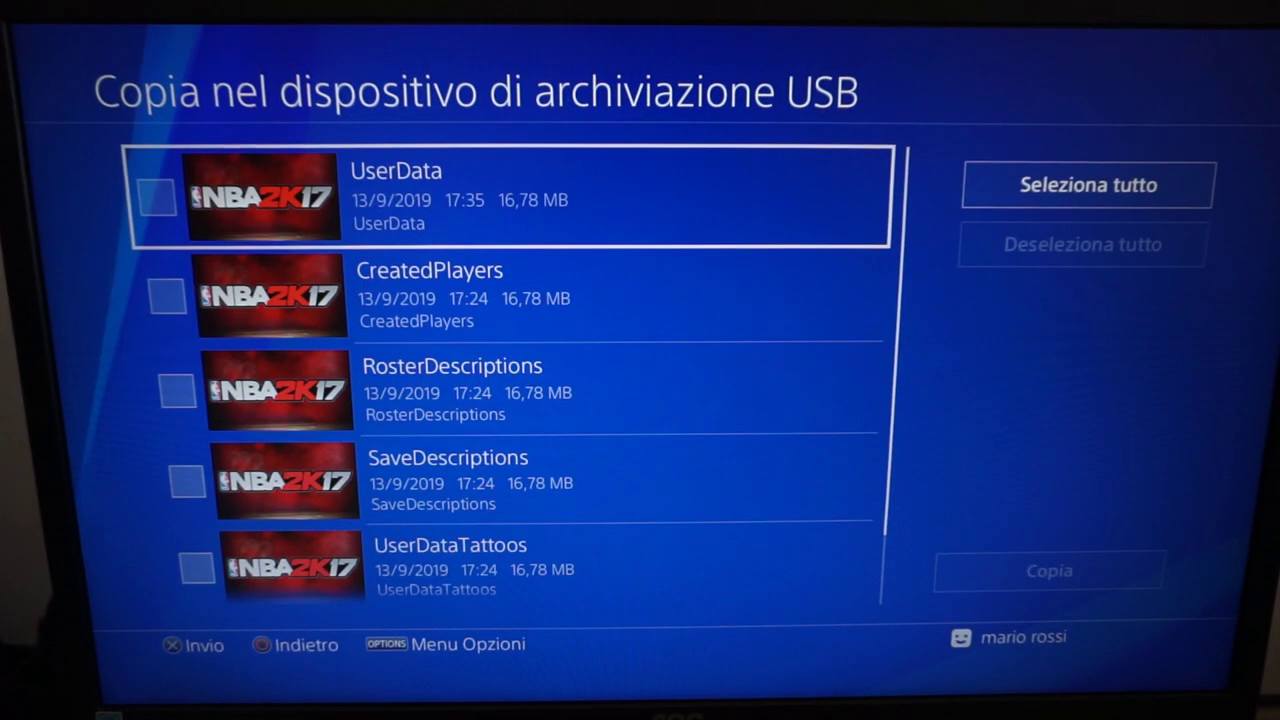
pyautogui.press('Right')
pyautogui.press('Return')
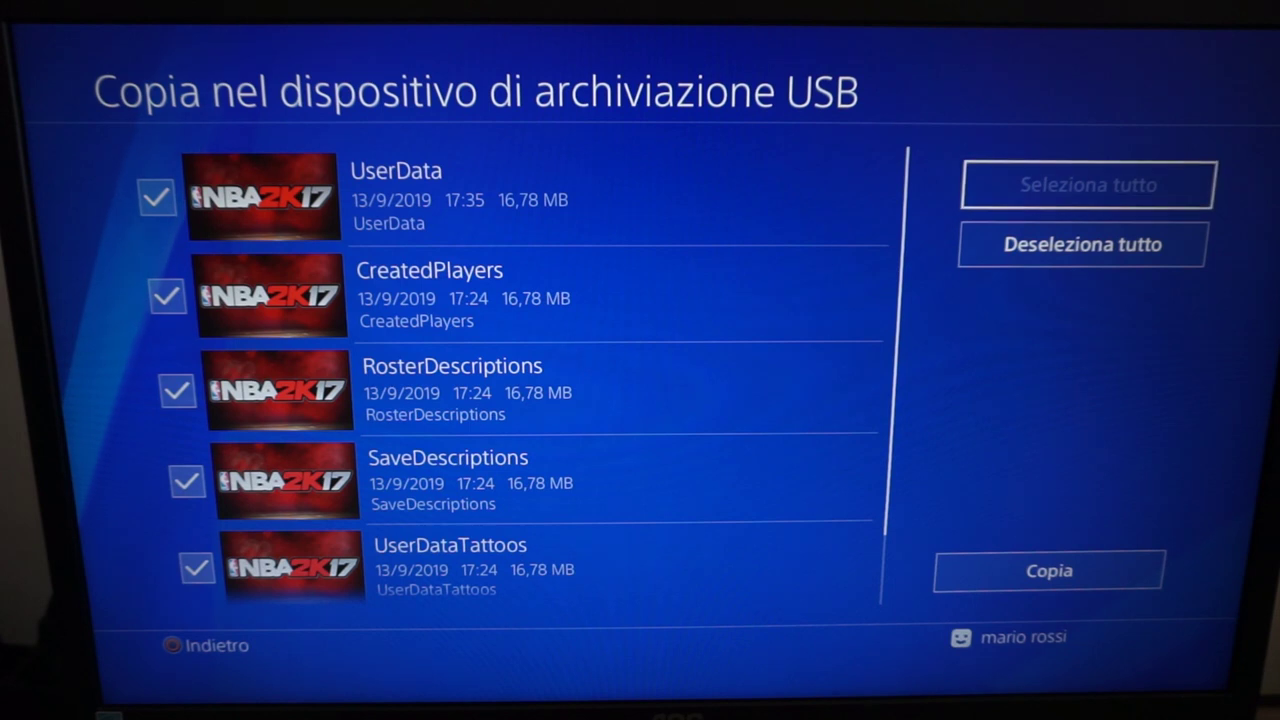
pyautogui.press('Return')
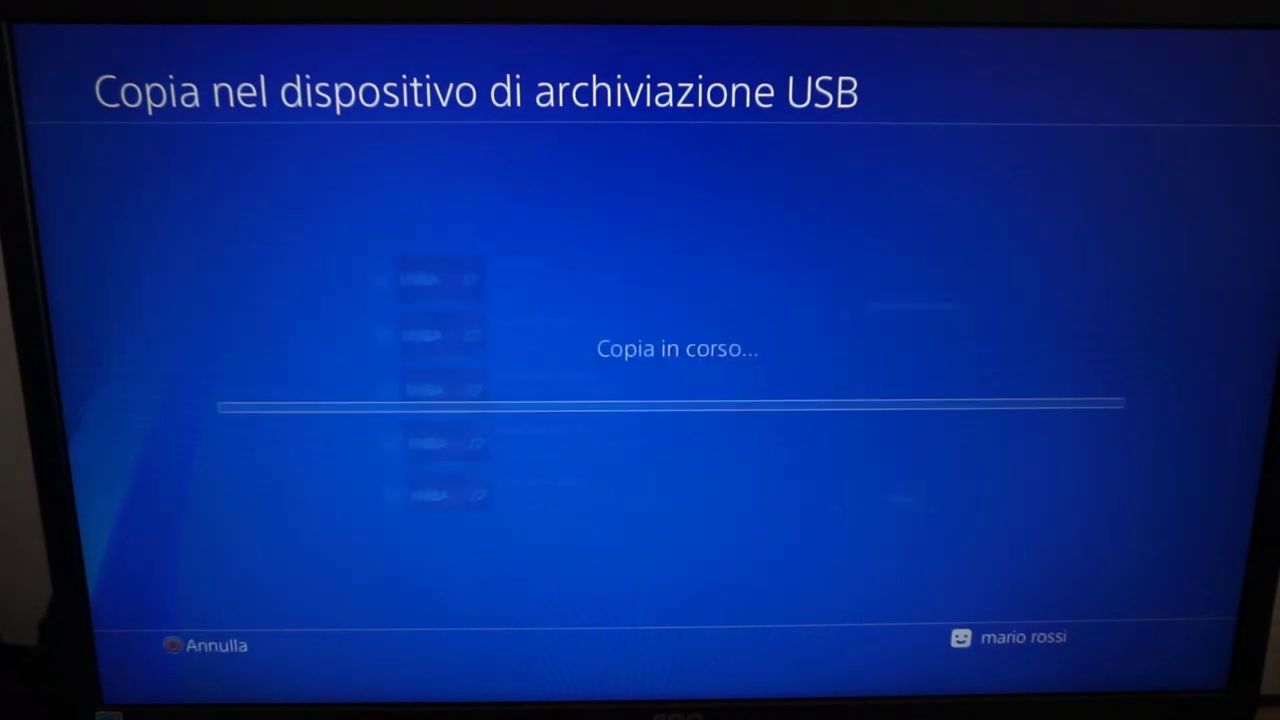